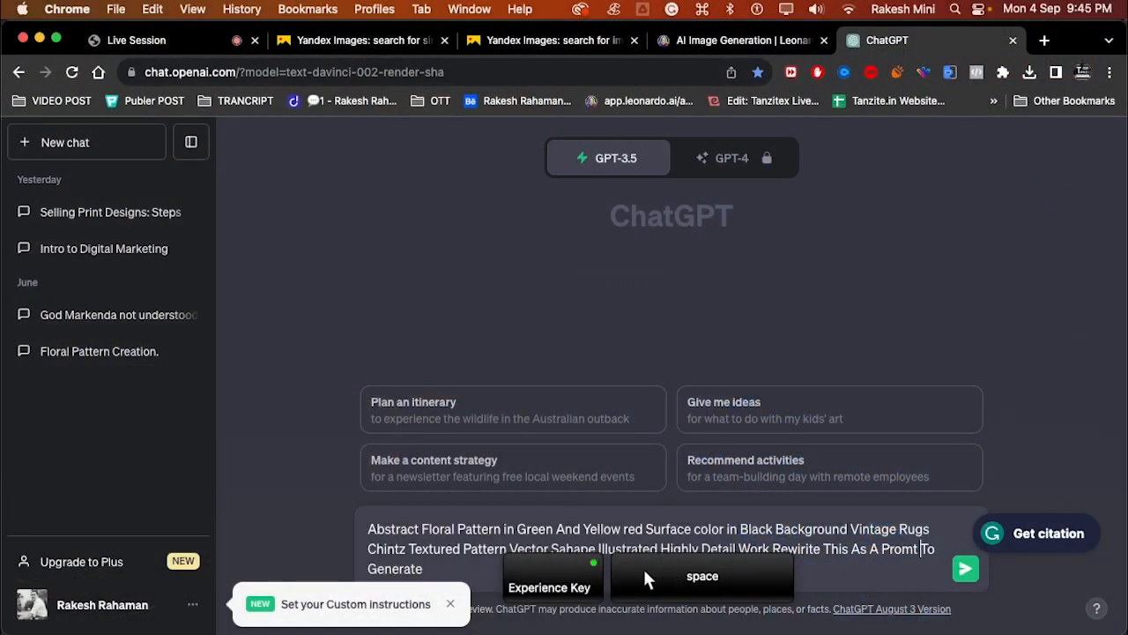
Complete the ChatGPT request with "Patterns", enclose the pattern description in quotation marks, and send it
{"action": "left_click", "coordinate": [465, 570]}
{"action": "type", "text": "Patterns"}
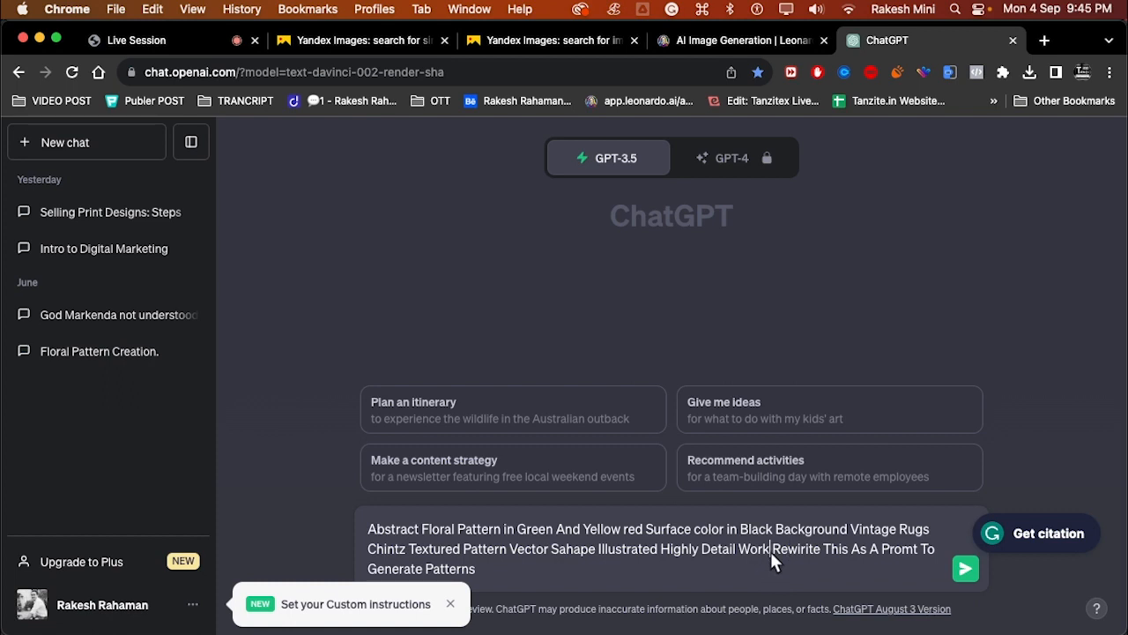
{"action": "type", "text": "\""}
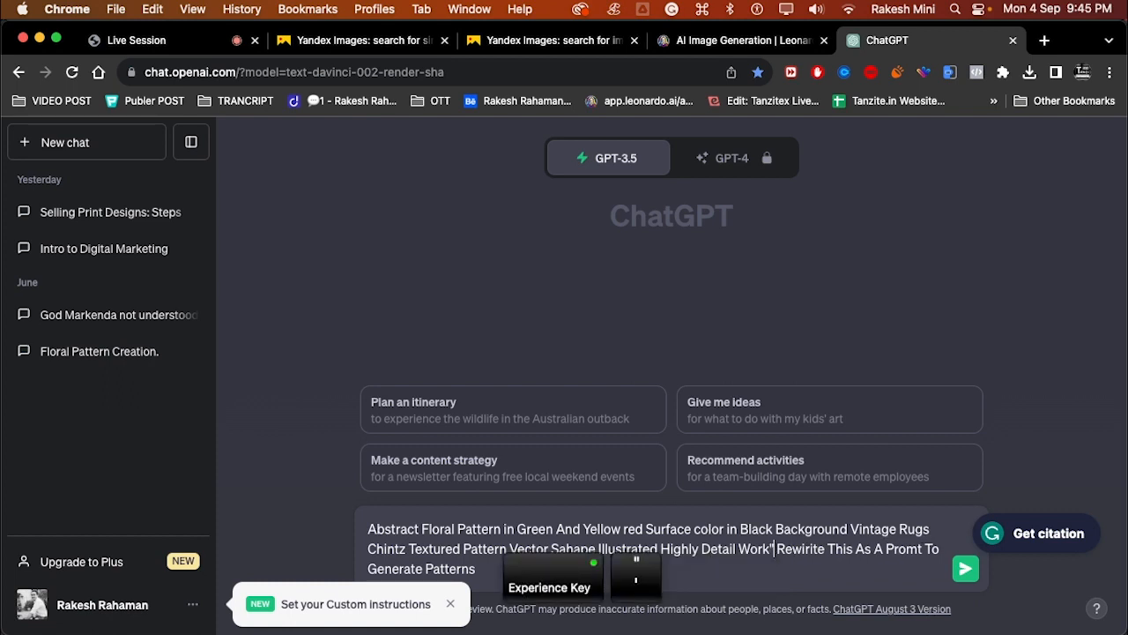
{"action": "left_click", "coordinate": [370, 530]}
{"action": "type", "text": "\""}
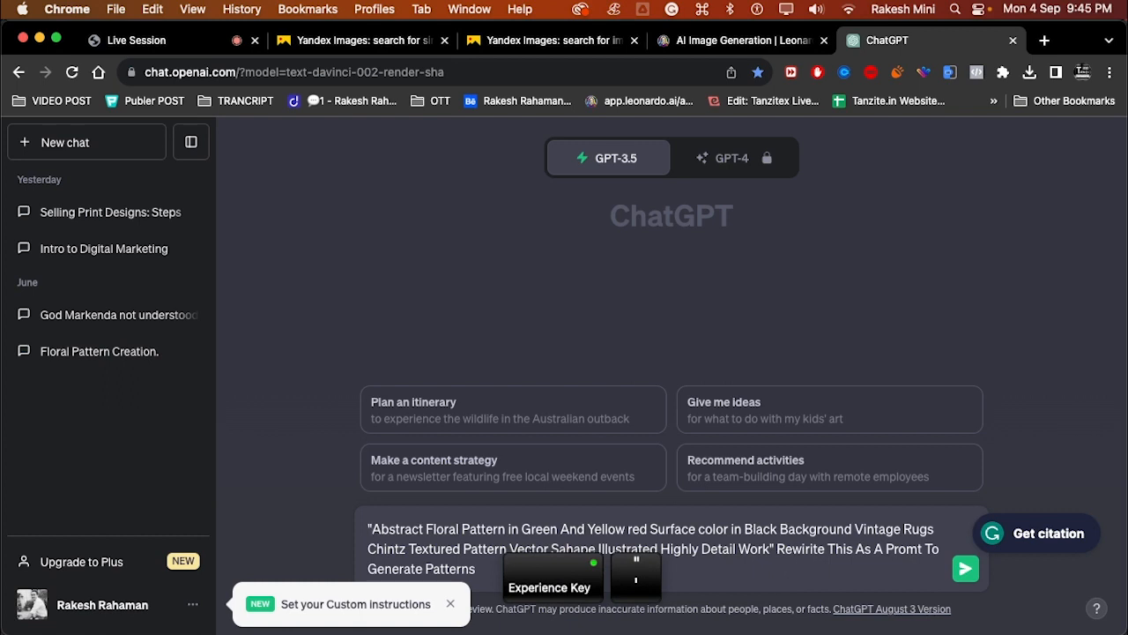
{"action": "left_click", "coordinate": [966, 569]}
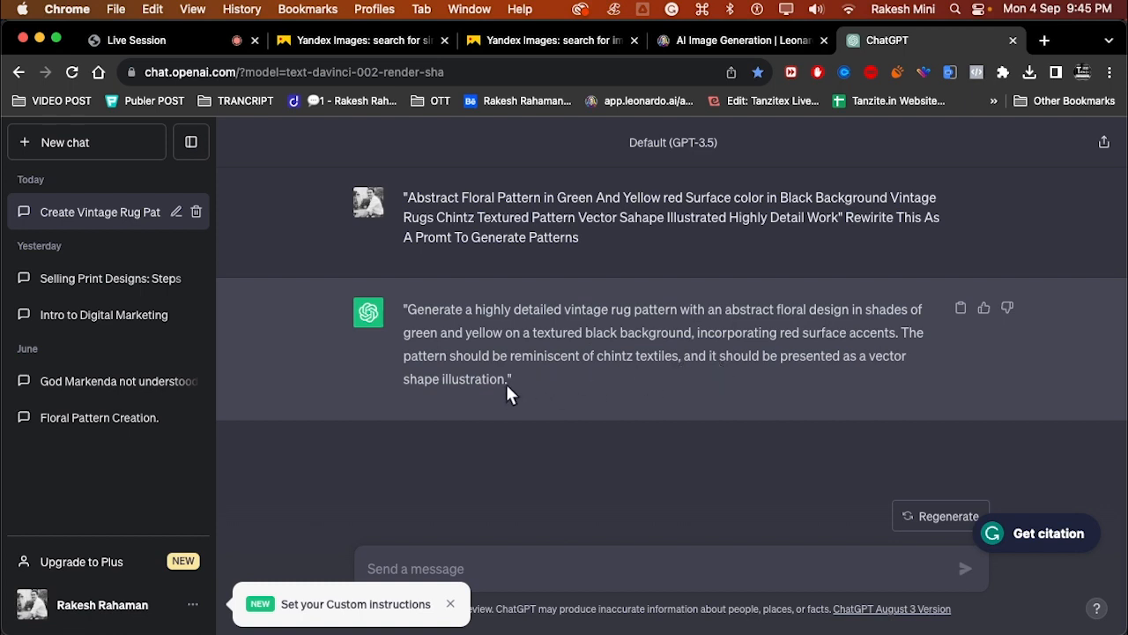
Copy ChatGPT's rewritten rug pattern prompt, replace the Leonardo image prompt with it, and generate the image
{"action": "left_click_drag", "start_coordinate": [506, 383], "coordinate": [410, 313]}
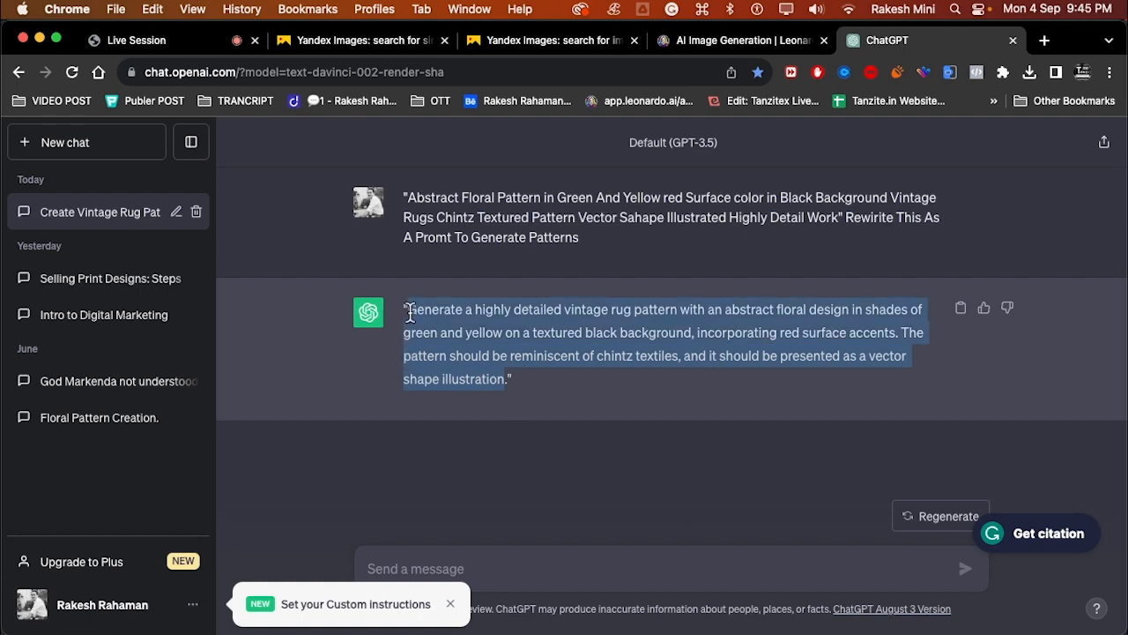
{"action": "key", "text": "super+c"}
{"action": "key", "text": "super+c"}
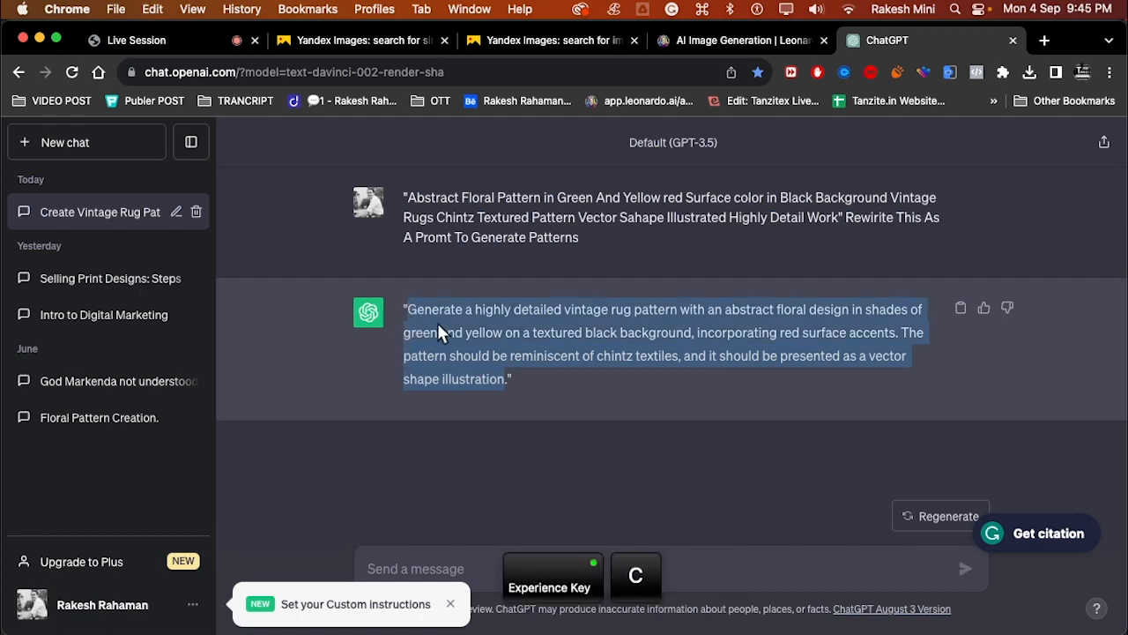
{"action": "left_click", "coordinate": [717, 46]}
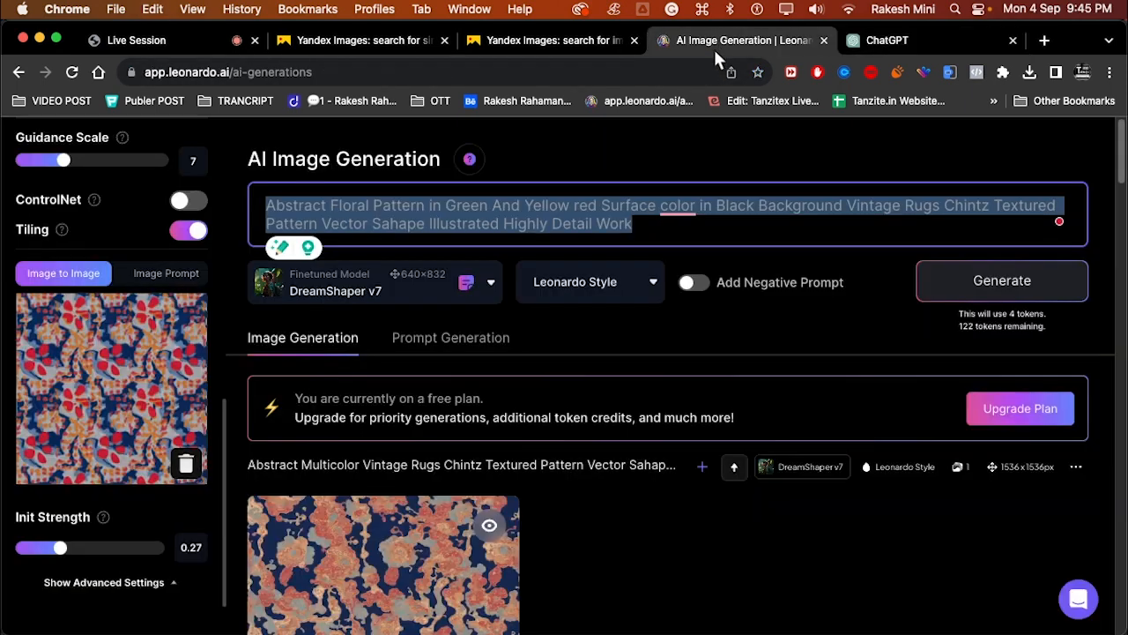
{"action": "key", "text": "super+v"}
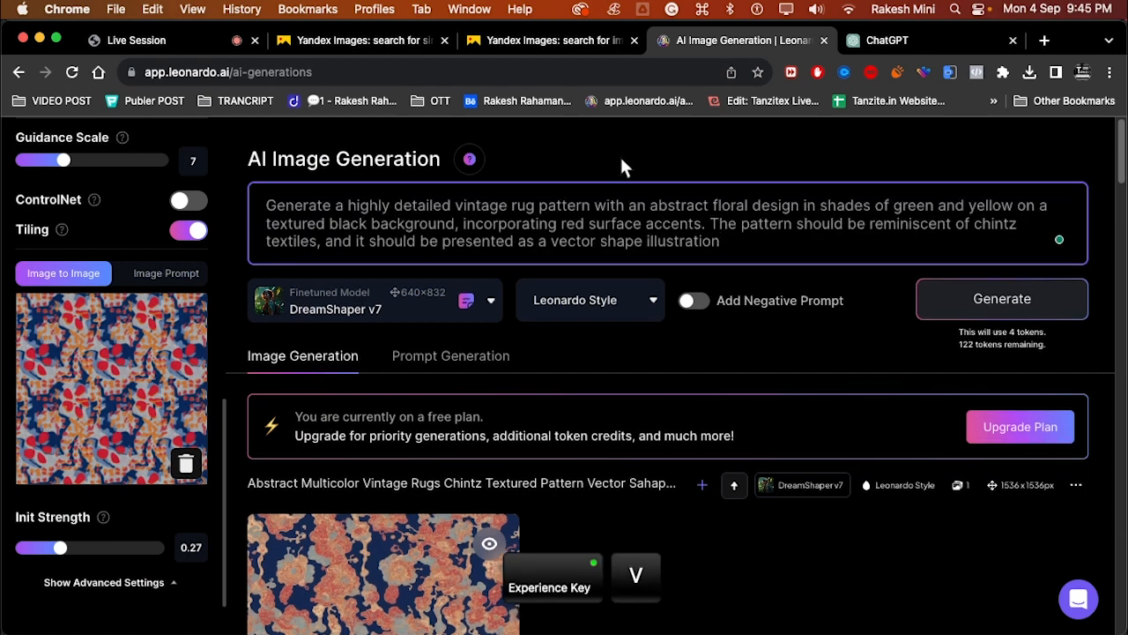
{"action": "left_click", "coordinate": [1018, 303]}
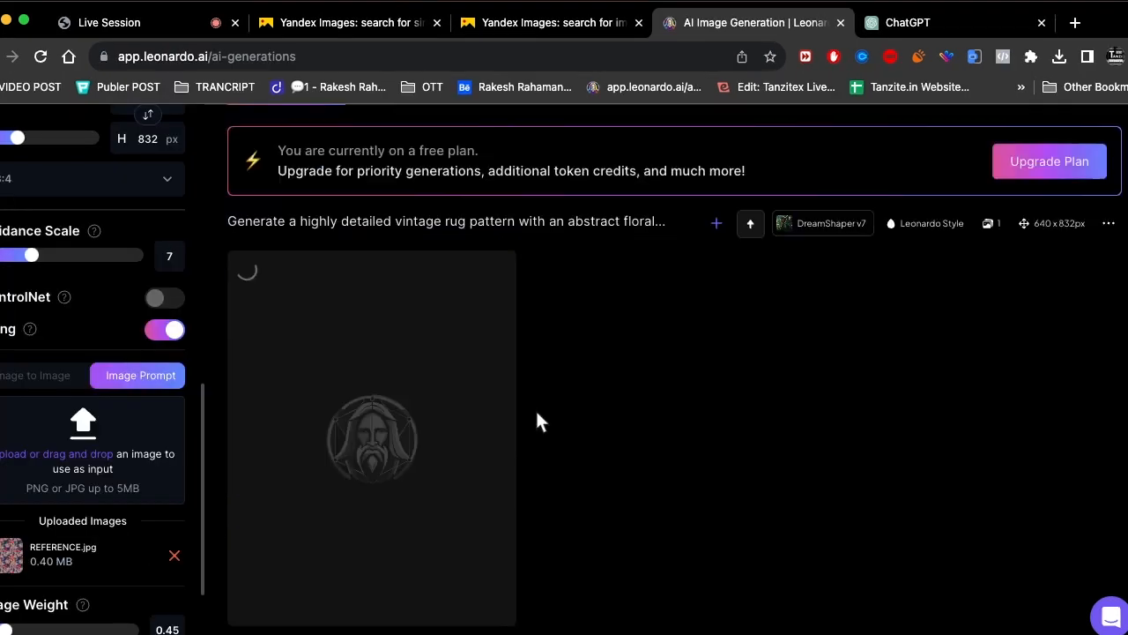
View the newly generated green and red floral pattern enlarged and download it as a JPG
{"action": "scroll", "coordinate": [534, 408], "scroll_direction": "down", "scroll_amount": 4}
{"action": "left_click", "coordinate": [340, 231]}
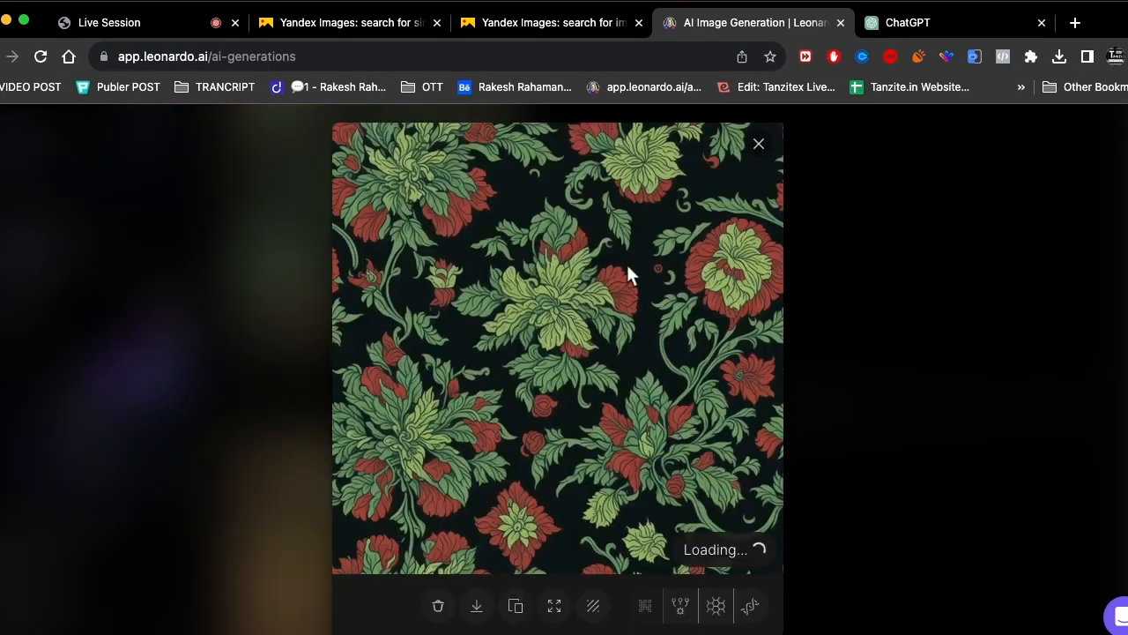
{"action": "left_click", "coordinate": [579, 322]}
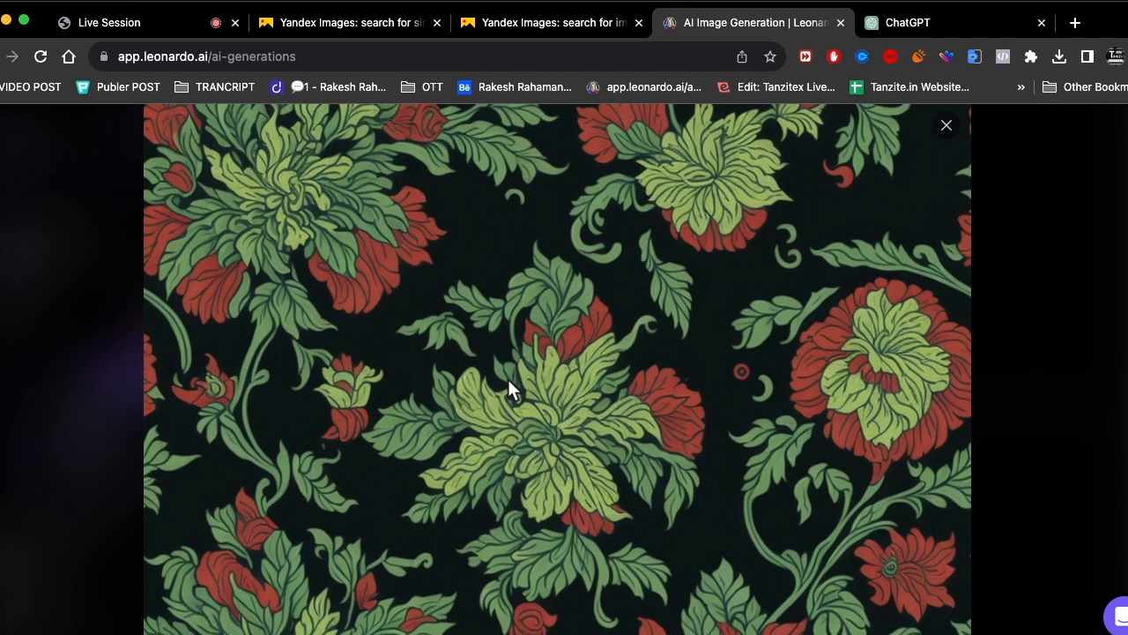
{"action": "right_click", "coordinate": [522, 382]}
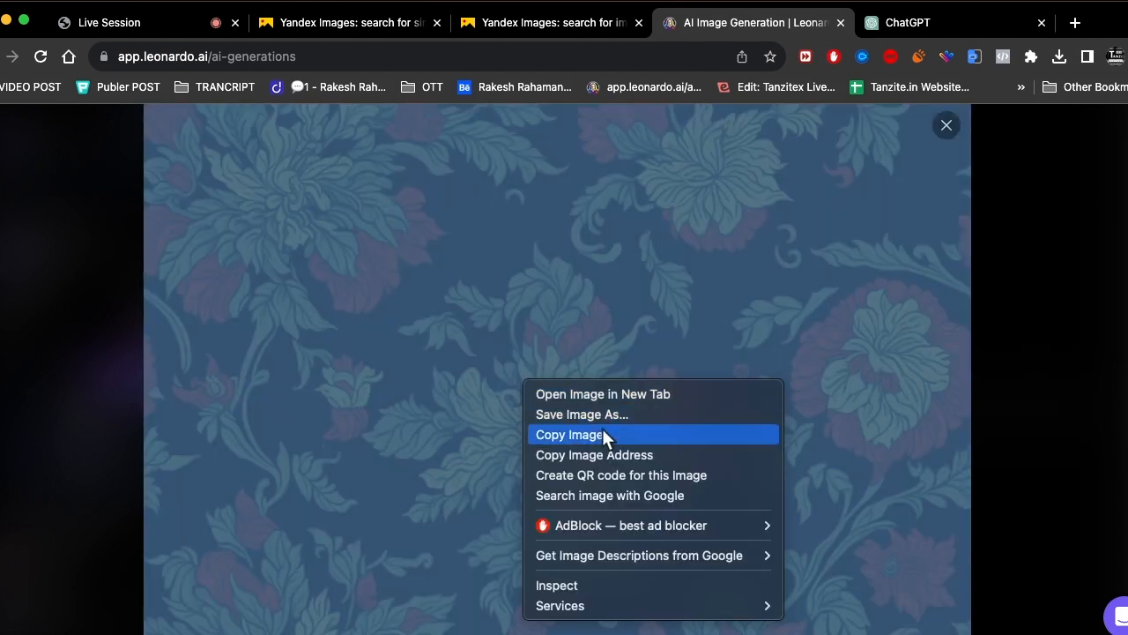
{"action": "left_click", "coordinate": [602, 429]}
{"action": "scroll", "coordinate": [872, 379], "scroll_direction": "down", "scroll_amount": 3}
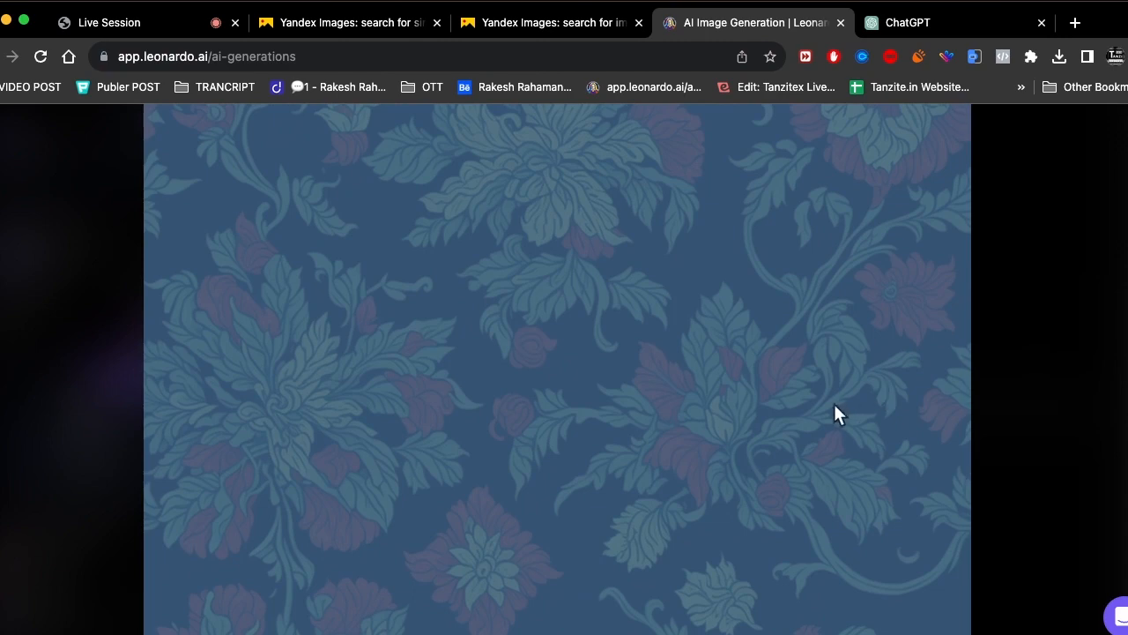
{"action": "left_click", "coordinate": [833, 401]}
{"action": "left_click", "coordinate": [477, 588]}
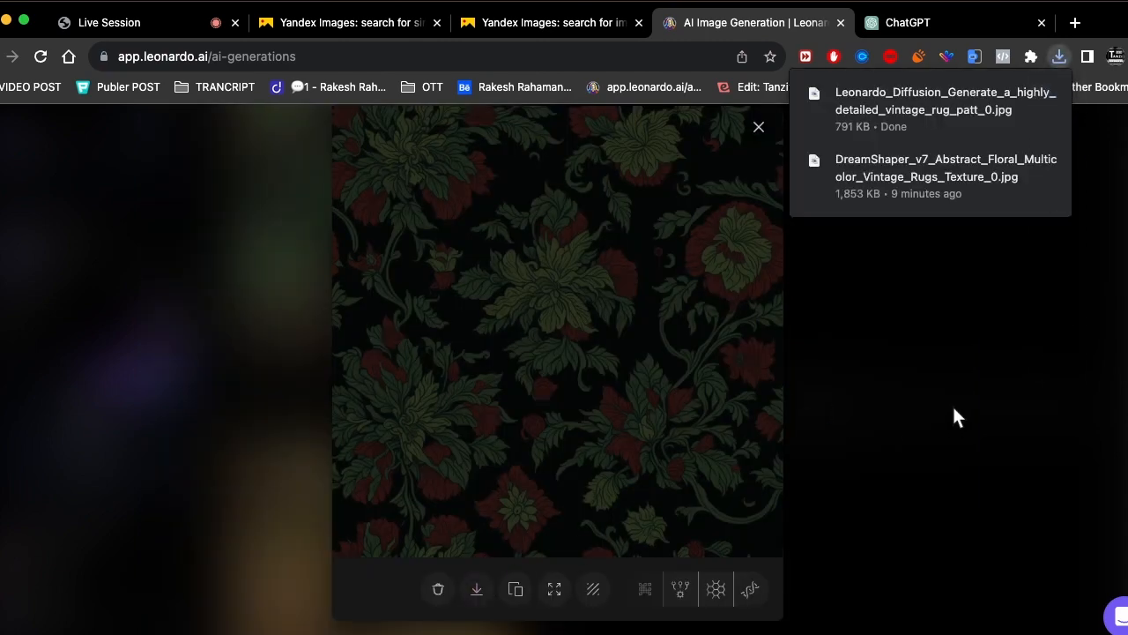
{"action": "left_click", "coordinate": [952, 404]}
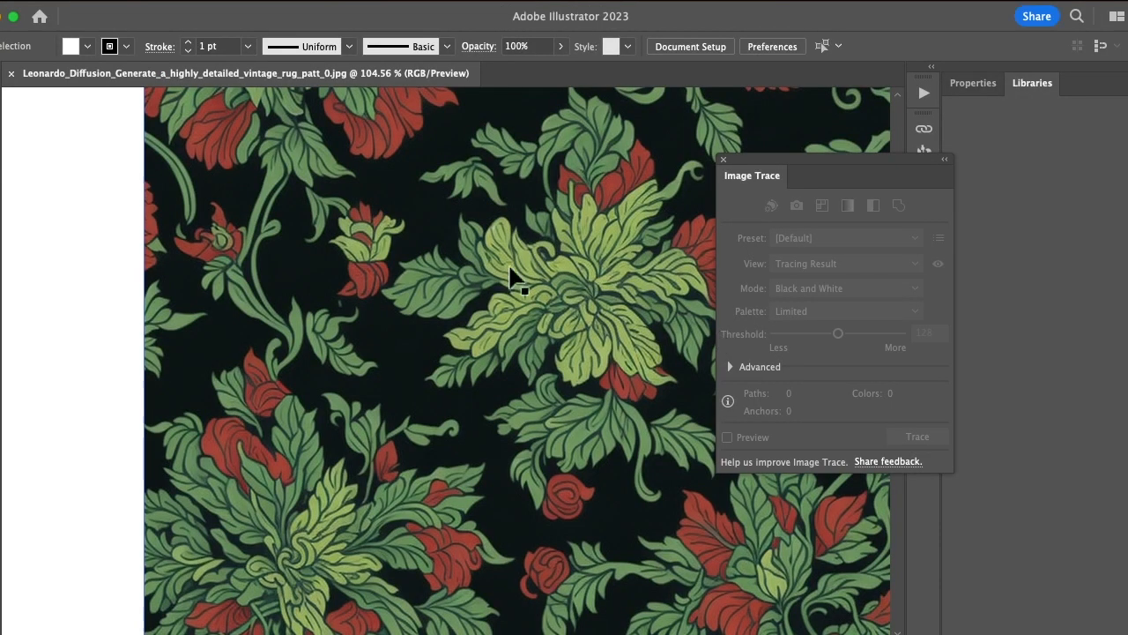
In Adobe Illustrator, image trace the downloaded floral pattern with the High Fidelity Photo preset
{"action": "left_click", "coordinate": [511, 273]}
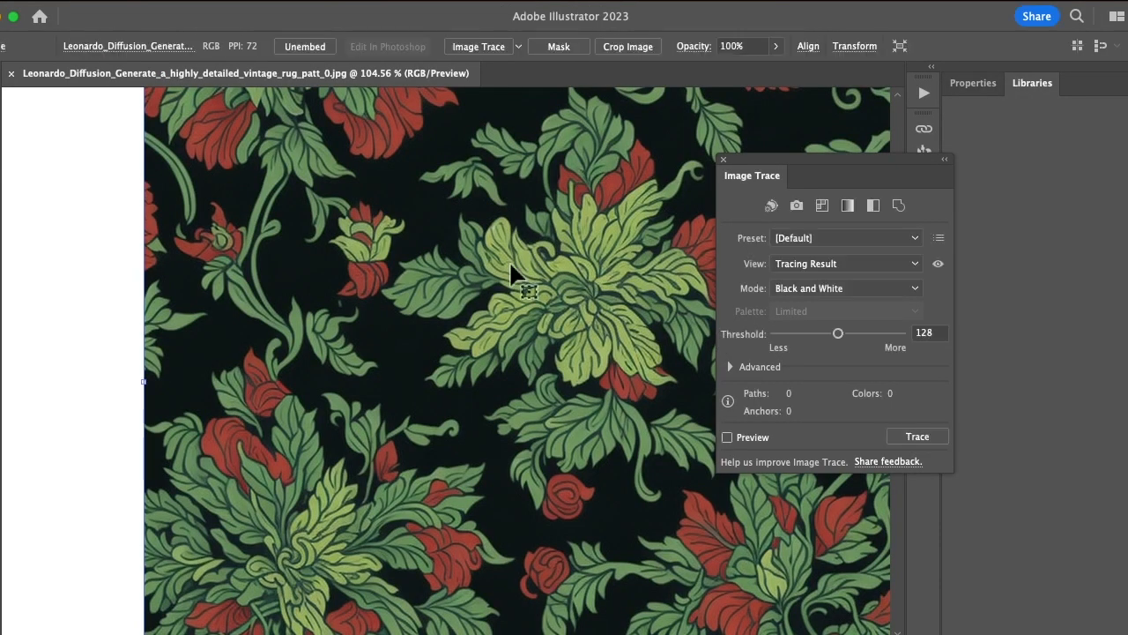
{"action": "left_click", "coordinate": [515, 48]}
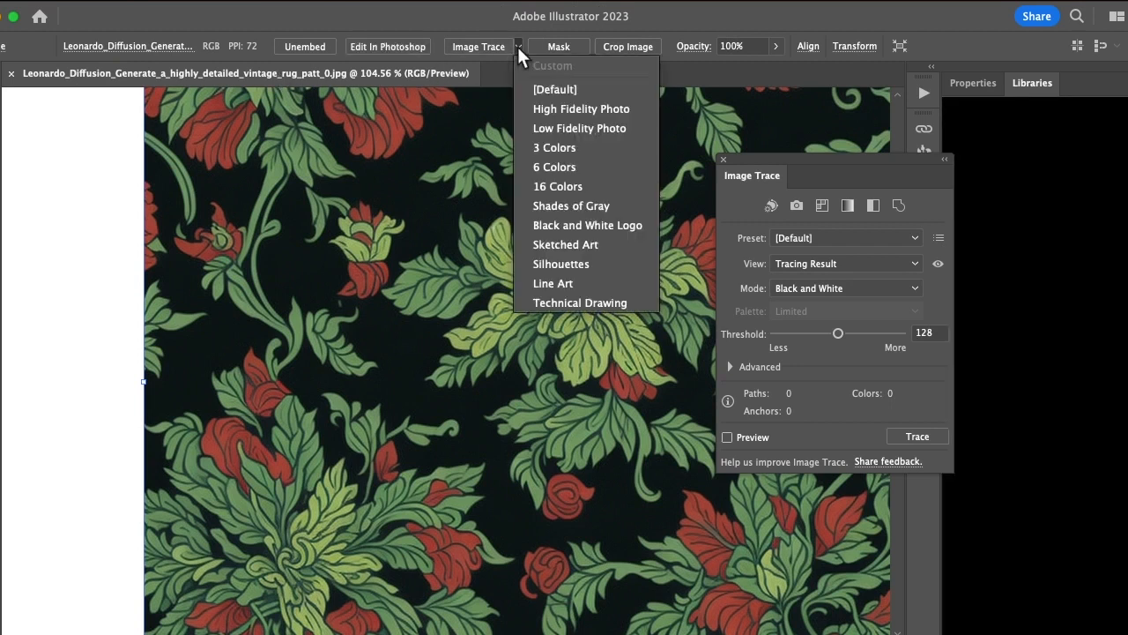
{"action": "left_click", "coordinate": [595, 105]}
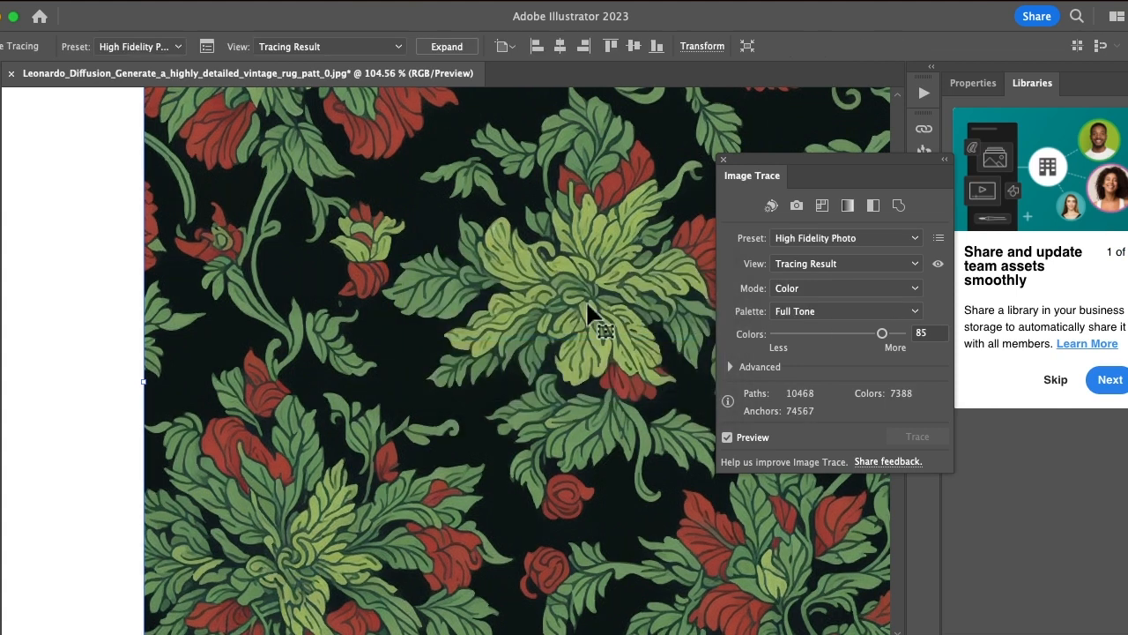
Set Paths to 83% in the advanced Image Trace options and inspect the traced flowers
{"action": "key", "text": "space"}
{"action": "left_click", "coordinate": [585, 301], "text": "super"}
{"action": "left_click_drag", "start_coordinate": [231, 365], "coordinate": [411, 134]}
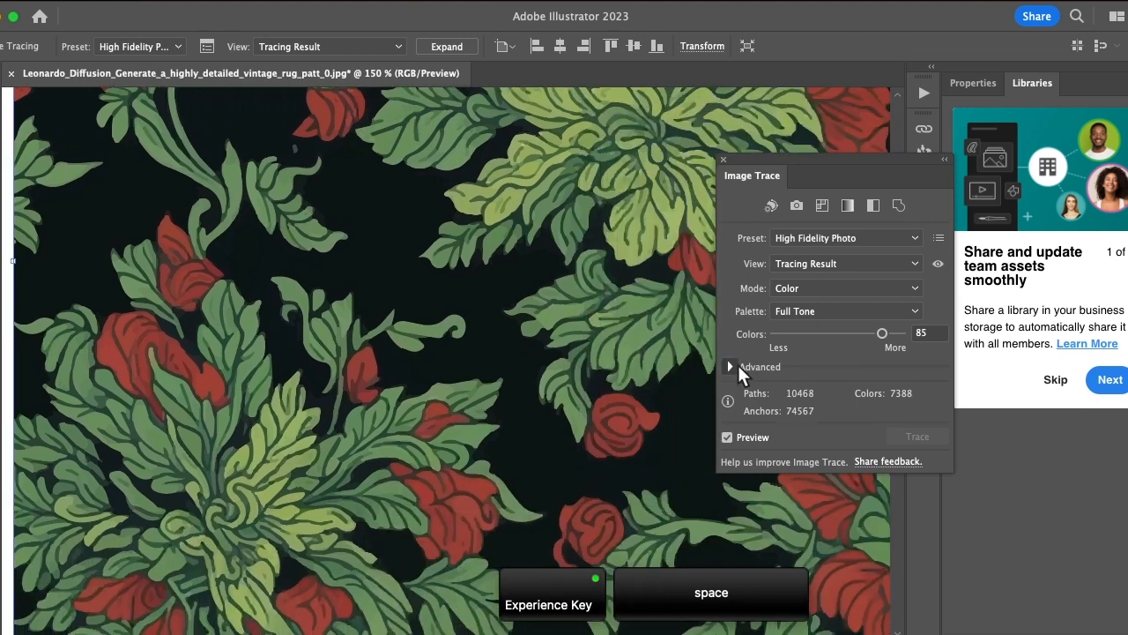
{"action": "left_click", "coordinate": [731, 367]}
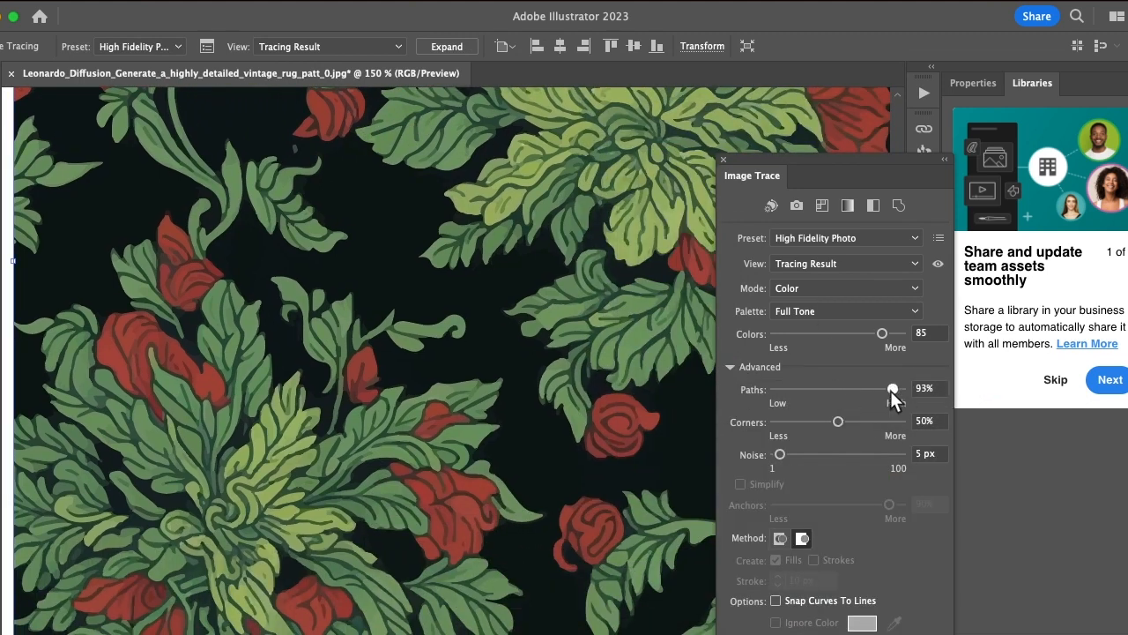
{"action": "left_click", "coordinate": [845, 421]}
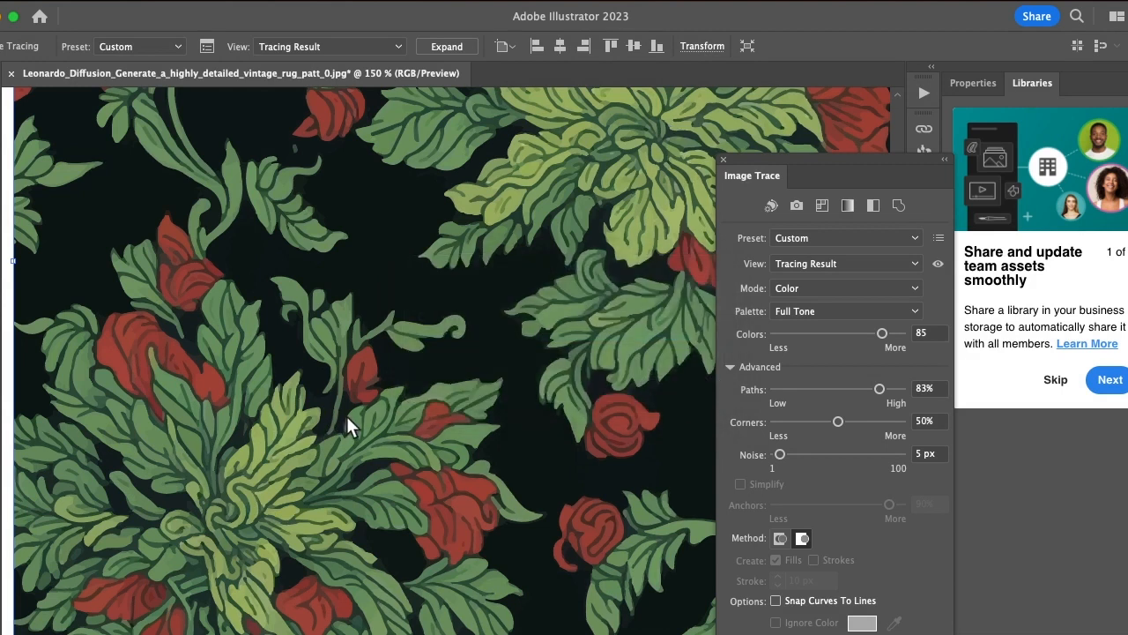
{"action": "key", "text": "space"}
{"action": "left_click_drag", "start_coordinate": [516, 242], "coordinate": [466, 333]}
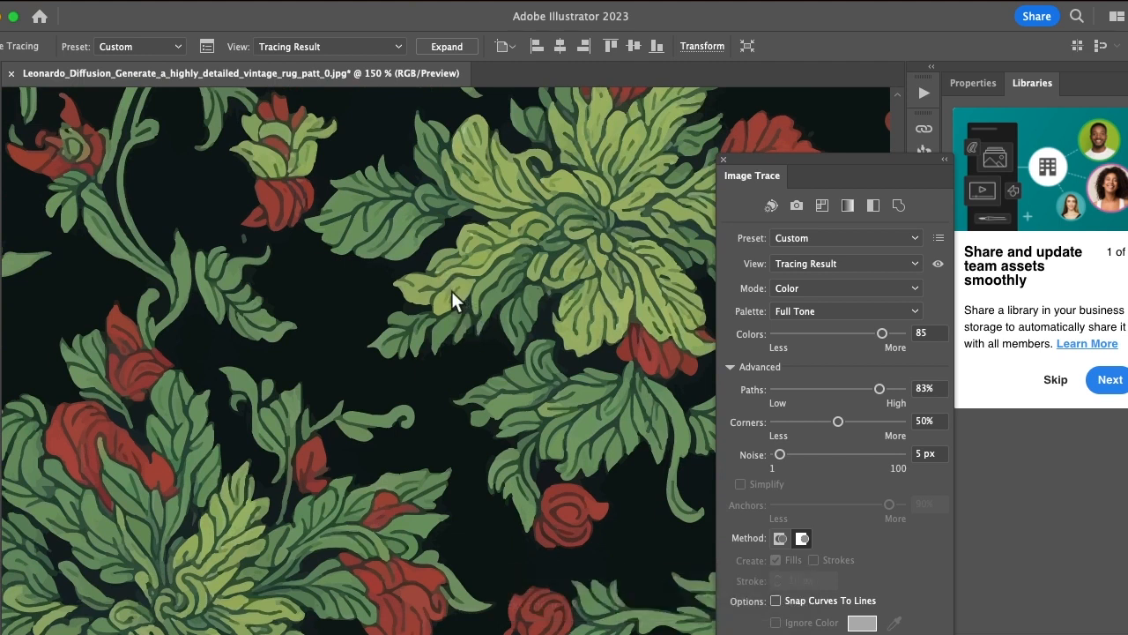
Save the traced pattern to Downloads in Illustrator EPS (eps) format, accepting the Illustrator 2020 EPS options
{"action": "left_click", "coordinate": [97, 2]}
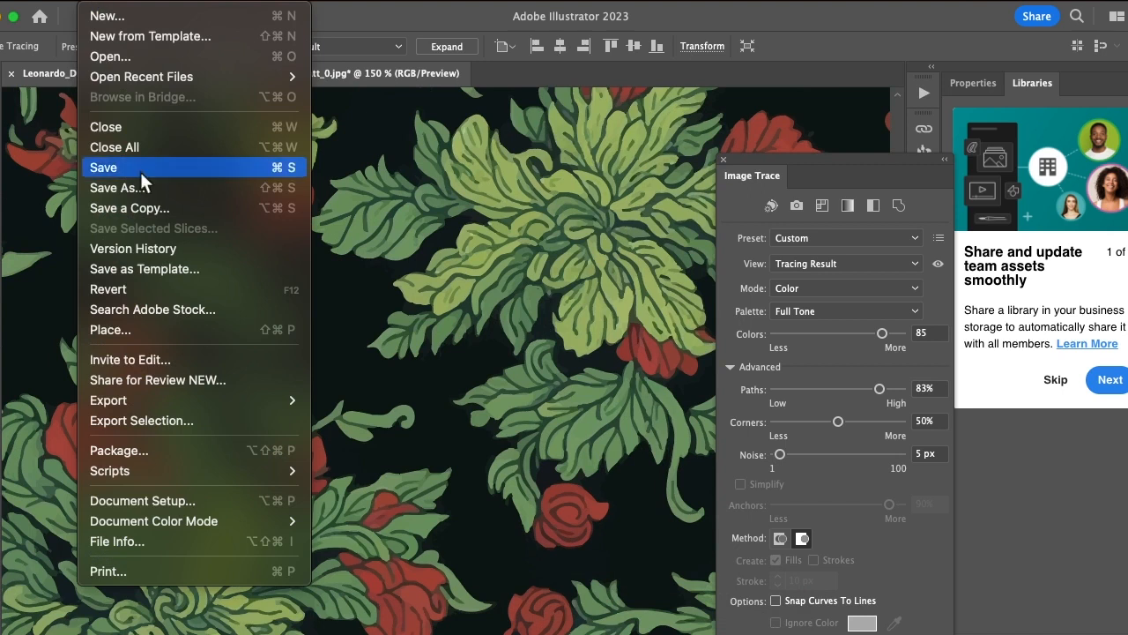
{"action": "left_click", "coordinate": [160, 190]}
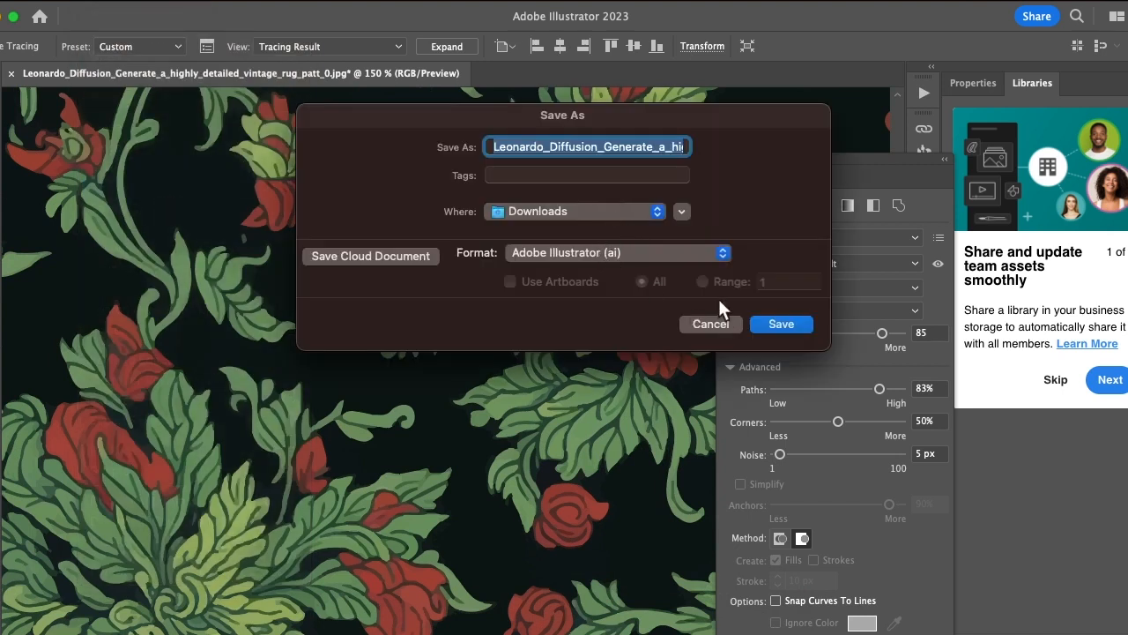
{"action": "left_click", "coordinate": [640, 253]}
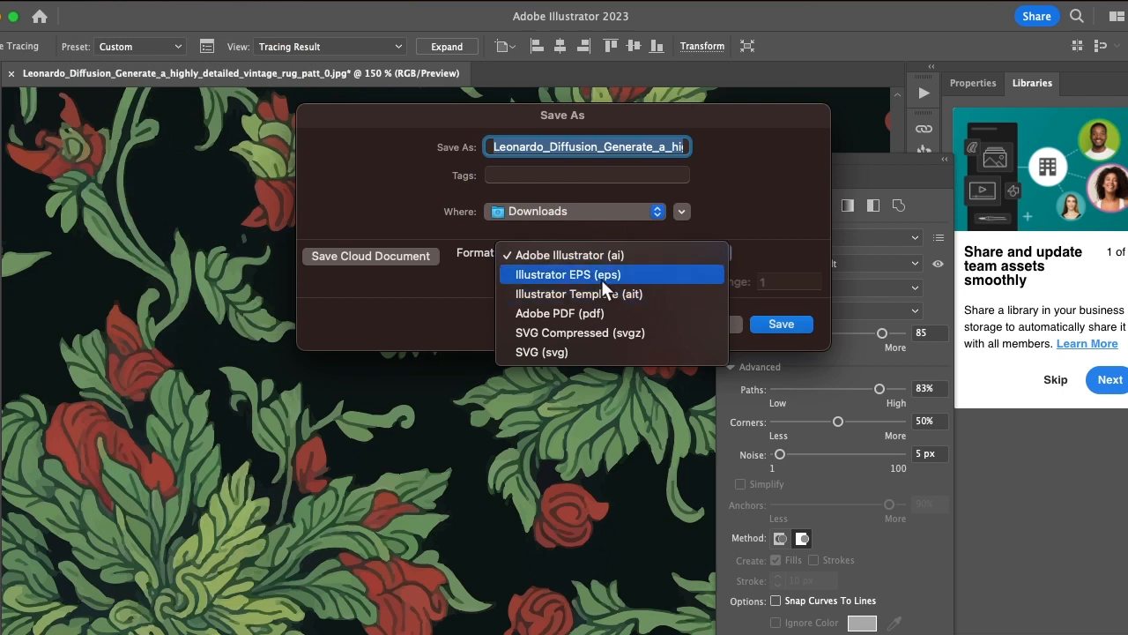
{"action": "left_click", "coordinate": [606, 276]}
{"action": "left_click", "coordinate": [781, 324]}
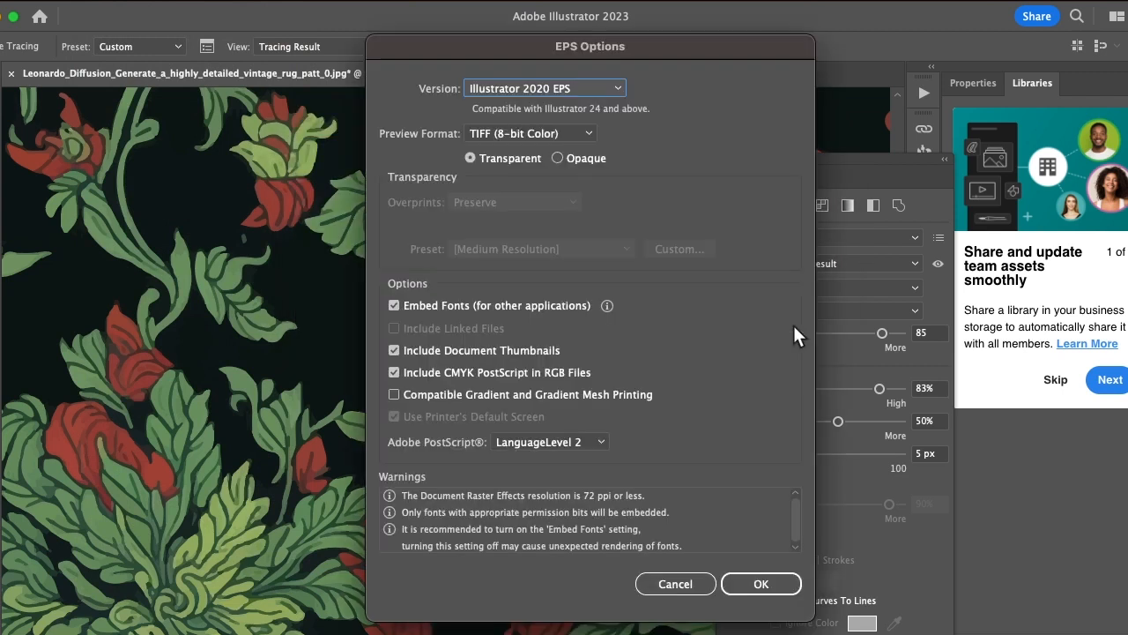
{"action": "left_click", "coordinate": [753, 580]}
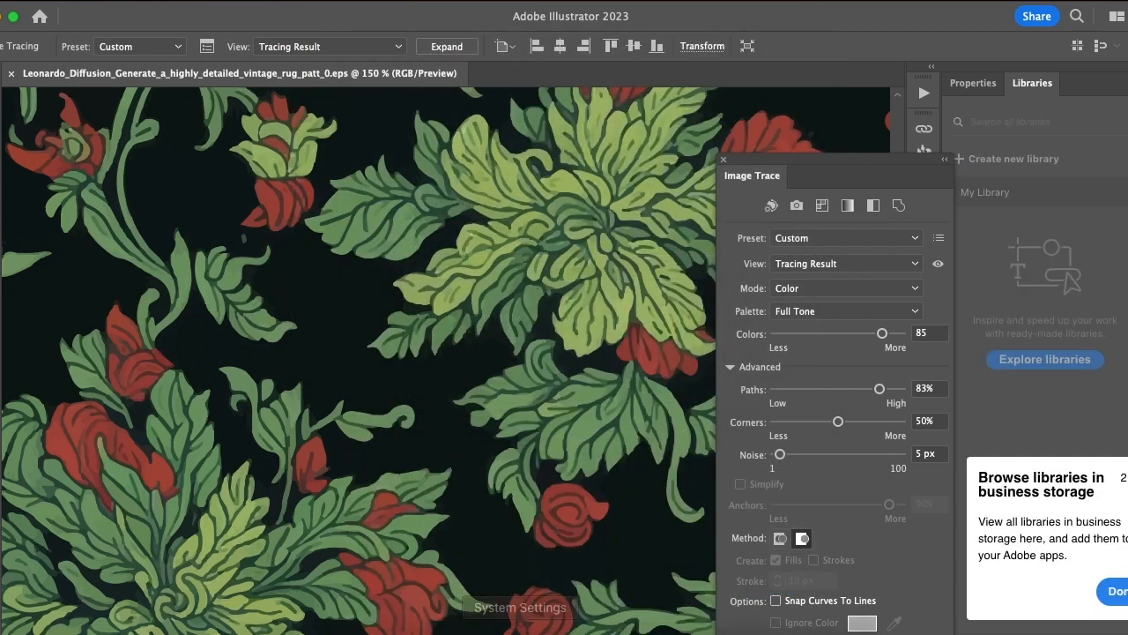
Switch to Photoshop (Beta) and open the saved EPS pattern from the Downloads folder
{"action": "mouse_move", "coordinate": [469, 617]}
{"action": "left_click", "coordinate": [684, 622]}
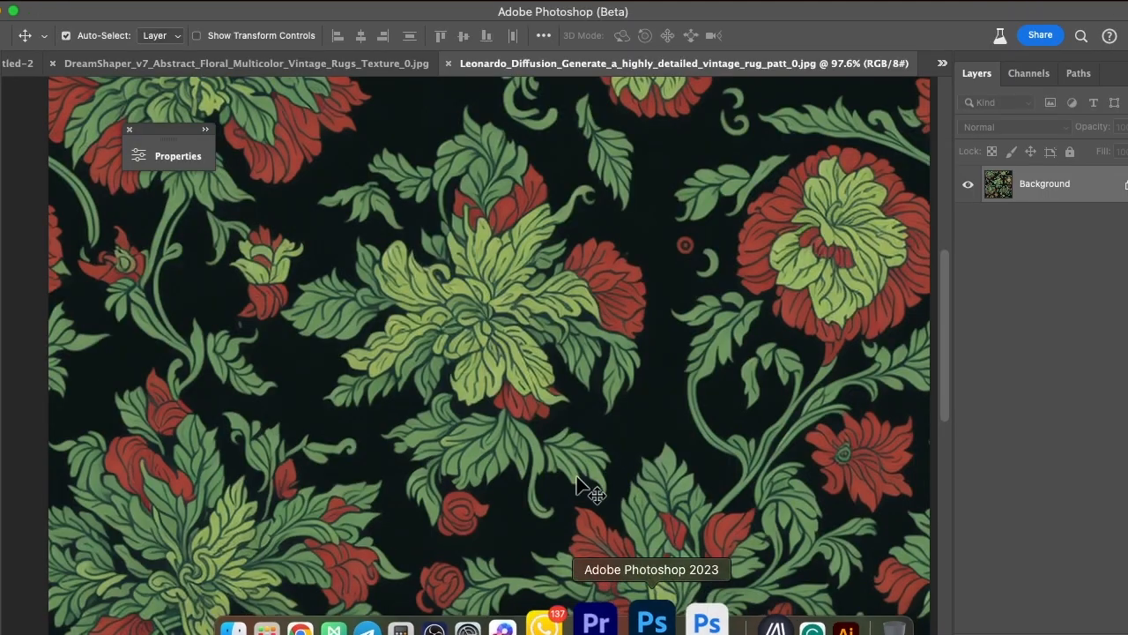
{"action": "key", "text": "super+o"}
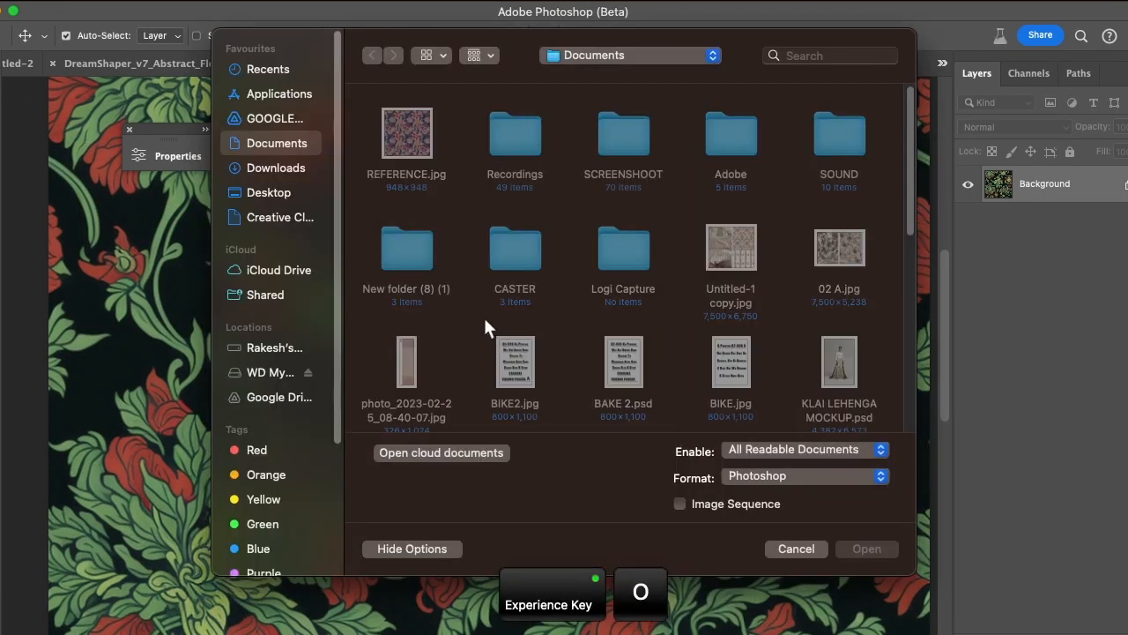
{"action": "left_click", "coordinate": [284, 165]}
{"action": "left_click", "coordinate": [402, 148]}
{"action": "double_click", "coordinate": [402, 148]}
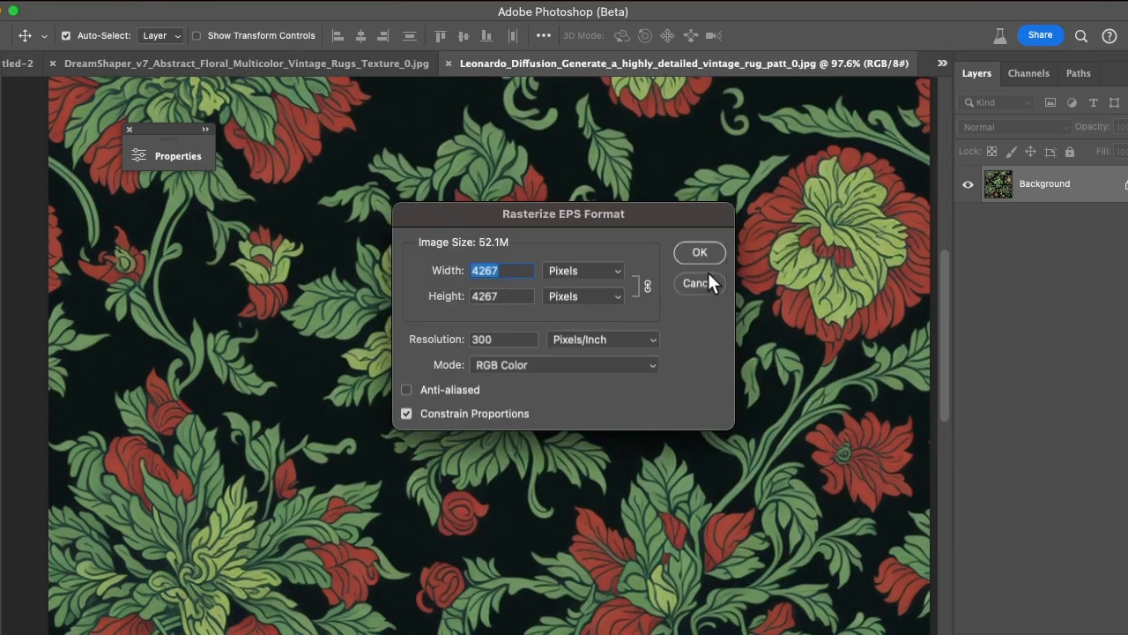
Set the width and height units to inches in the Rasterize EPS Format options and rasterize the file
{"action": "left_click", "coordinate": [582, 272]}
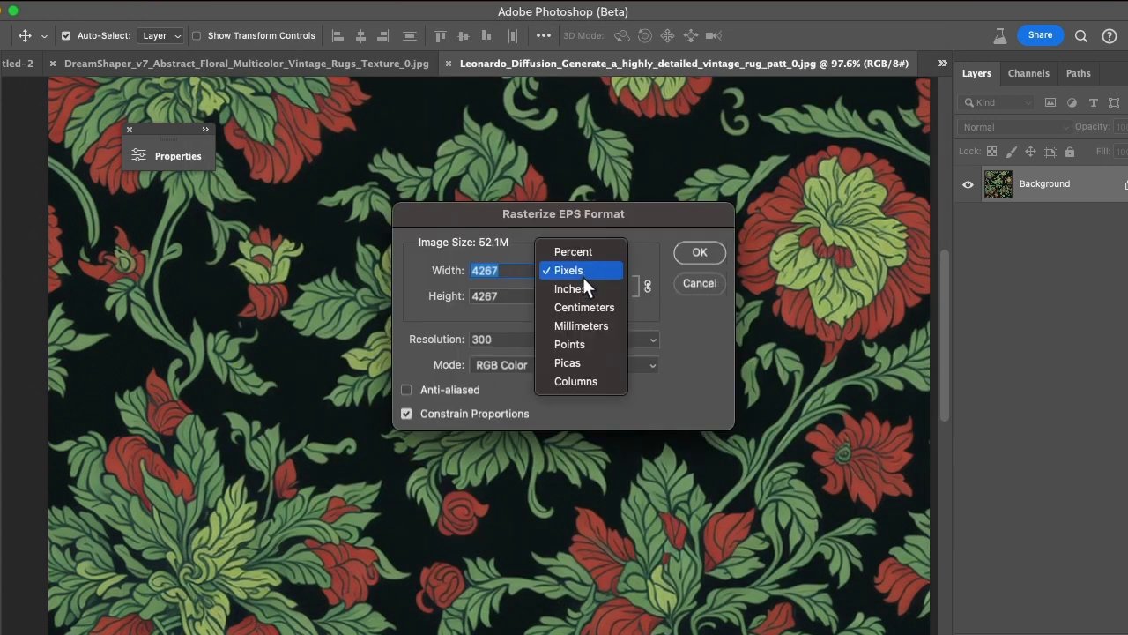
{"action": "left_click", "coordinate": [578, 290]}
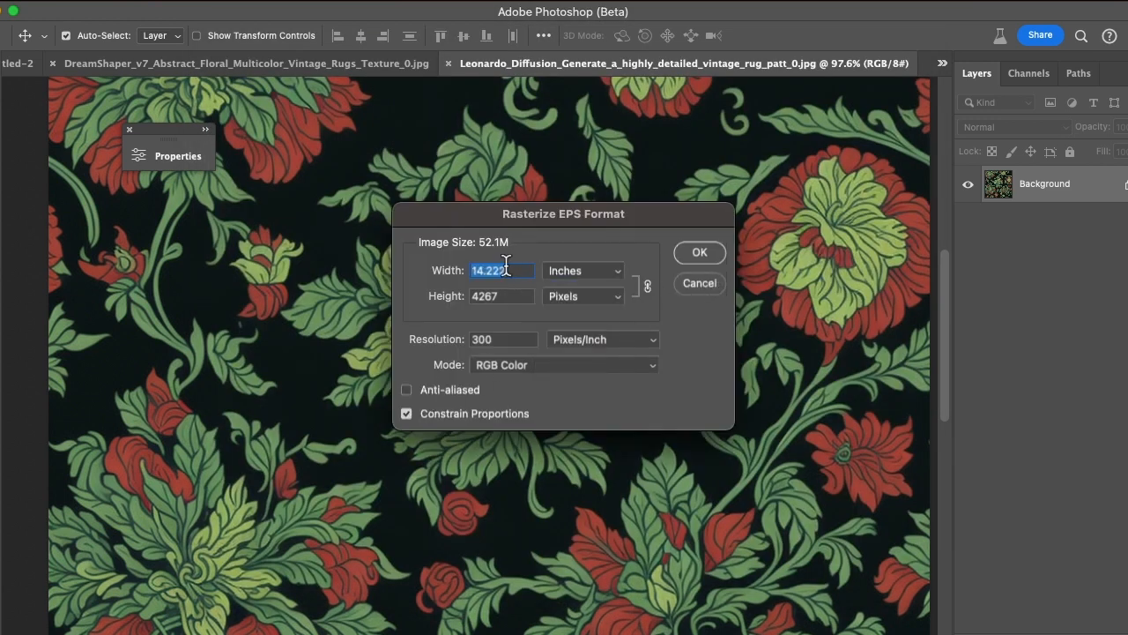
{"action": "left_click", "coordinate": [575, 290]}
{"action": "left_click", "coordinate": [577, 309]}
{"action": "left_click", "coordinate": [700, 254]}
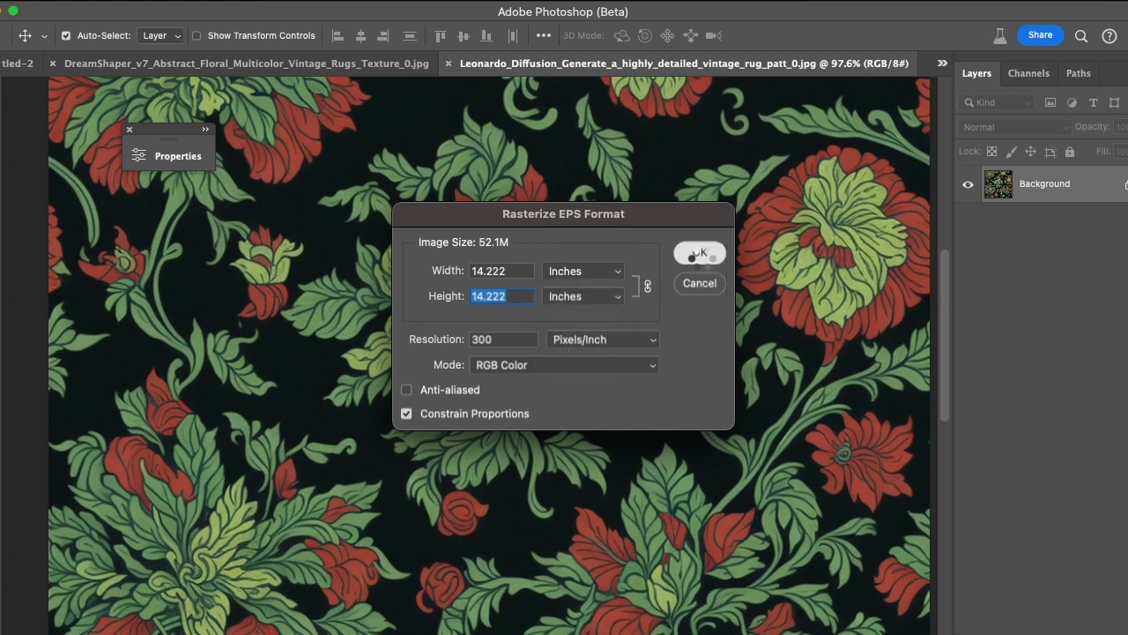
Select the pattern's black background with the Magic Wand and extend the selection to similar areas
{"action": "key", "text": "super+space"}
{"action": "left_click_drag", "start_coordinate": [466, 307], "coordinate": [494, 357]}
{"action": "key", "text": "super+space"}
{"action": "left_click_drag", "start_coordinate": [591, 284], "coordinate": [621, 321]}
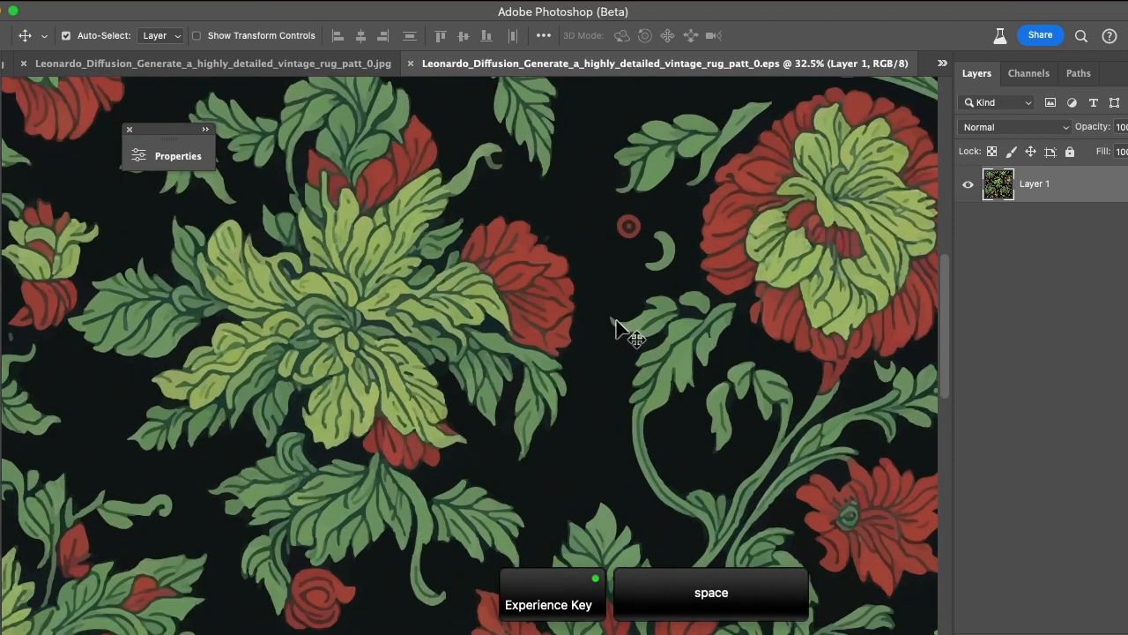
{"action": "key", "text": "w"}
{"action": "left_click", "coordinate": [604, 251]}
{"action": "right_click", "coordinate": [605, 251]}
{"action": "left_click", "coordinate": [641, 414]}
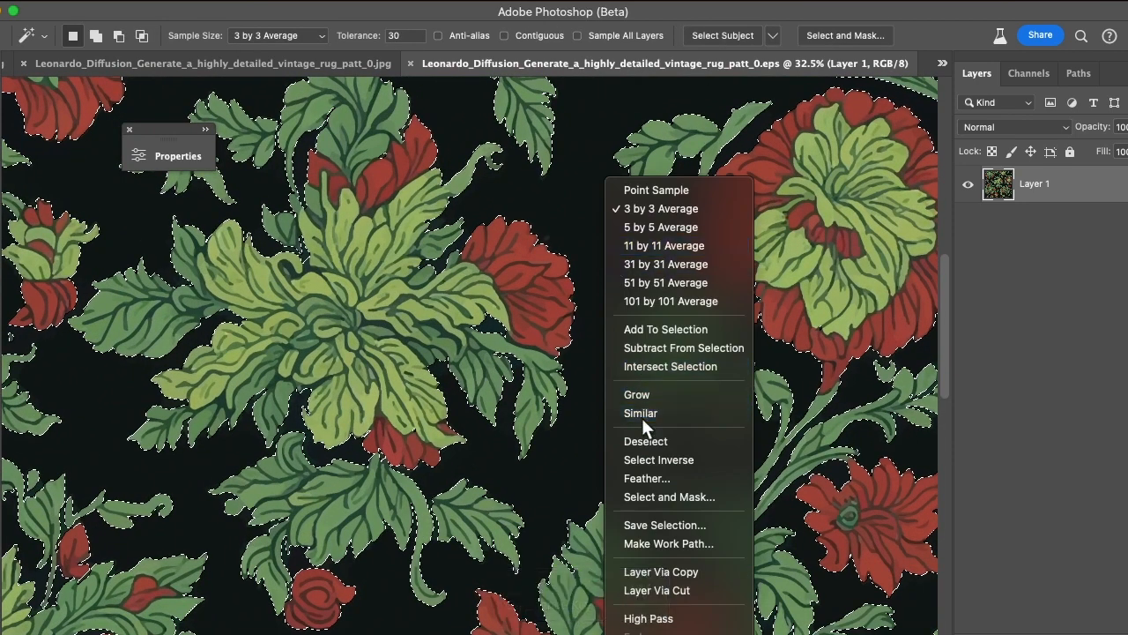
Add a Solid Color fill layer over the selected background and set it to a very dark purple
{"action": "left_click", "coordinate": [1043, 629]}
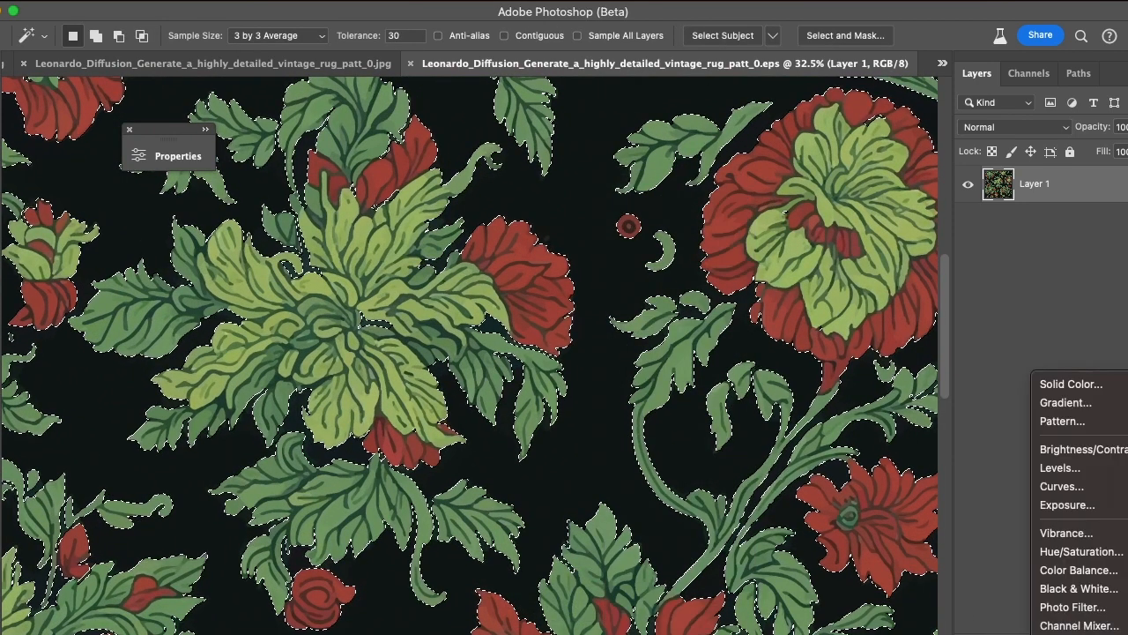
{"action": "left_click", "coordinate": [1084, 385]}
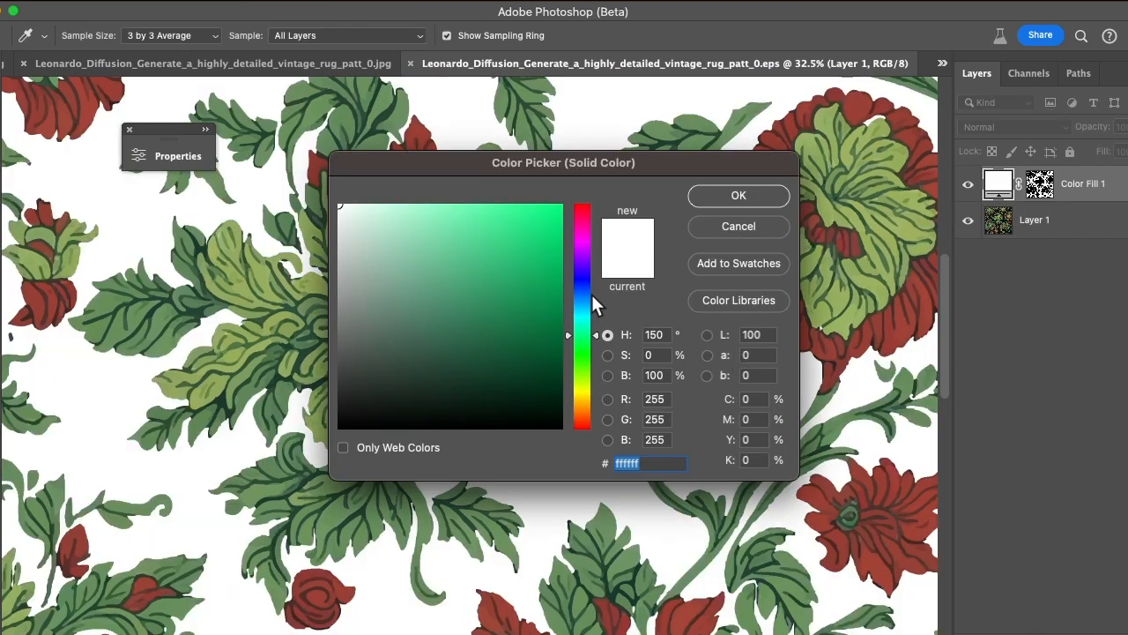
{"action": "left_click", "coordinate": [583, 257]}
{"action": "left_click", "coordinate": [586, 210]}
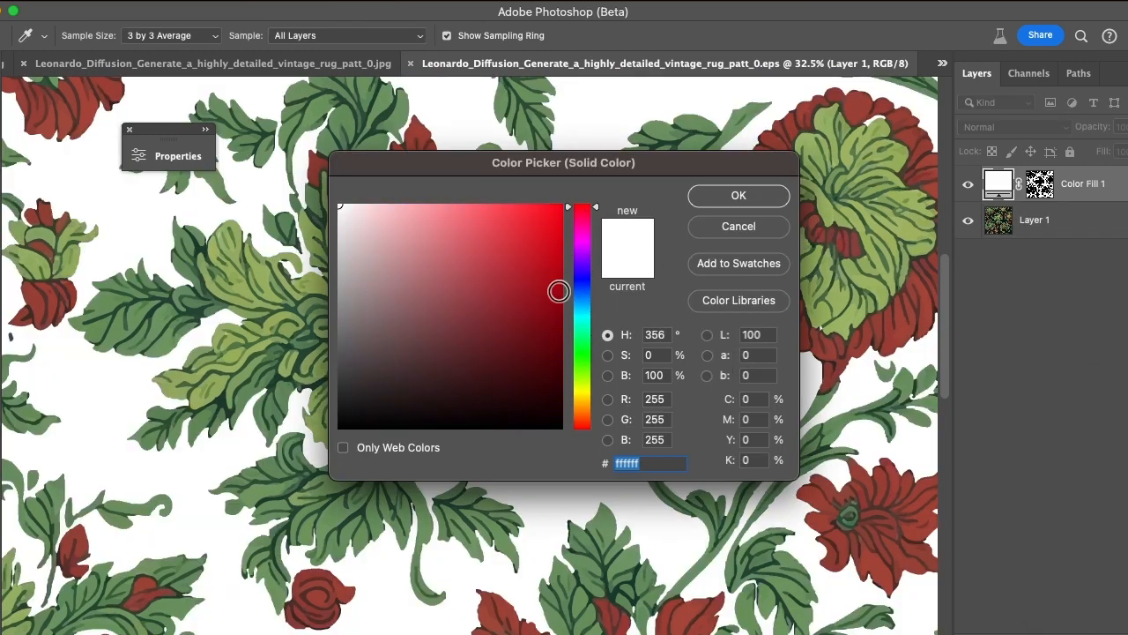
{"action": "left_click", "coordinate": [560, 306]}
{"action": "mouse_move", "coordinate": [580, 269]}
{"action": "left_mouse_down"}
{"action": "mouse_move", "coordinate": [569, 317]}
{"action": "mouse_move", "coordinate": [579, 258]}
{"action": "left_mouse_up"}
{"action": "left_click_drag", "start_coordinate": [551, 342], "coordinate": [563, 387]}
{"action": "left_click", "coordinate": [749, 199]}
Add a Color Balance adjustment masked to the floral motifs by inverting the background mask selection, shifting the midtones toward yellow and red
{"action": "left_click", "coordinate": [1040, 187], "text": "super"}
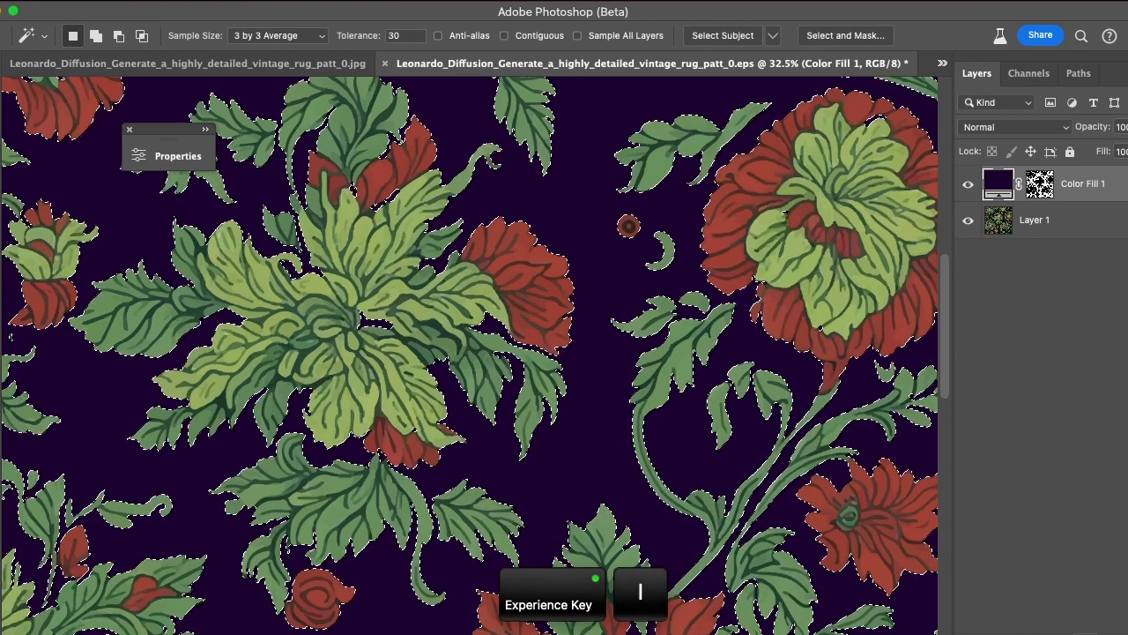
{"action": "left_click", "coordinate": [1084, 633]}
{"action": "left_click", "coordinate": [1079, 570]}
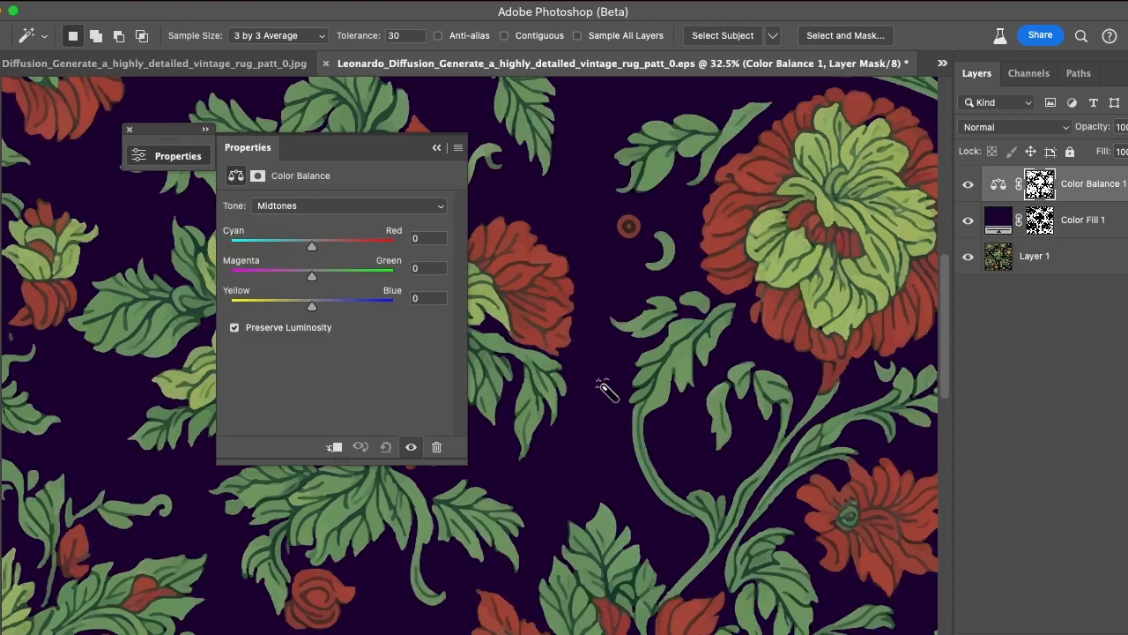
{"action": "left_click_drag", "start_coordinate": [312, 305], "coordinate": [270, 307]}
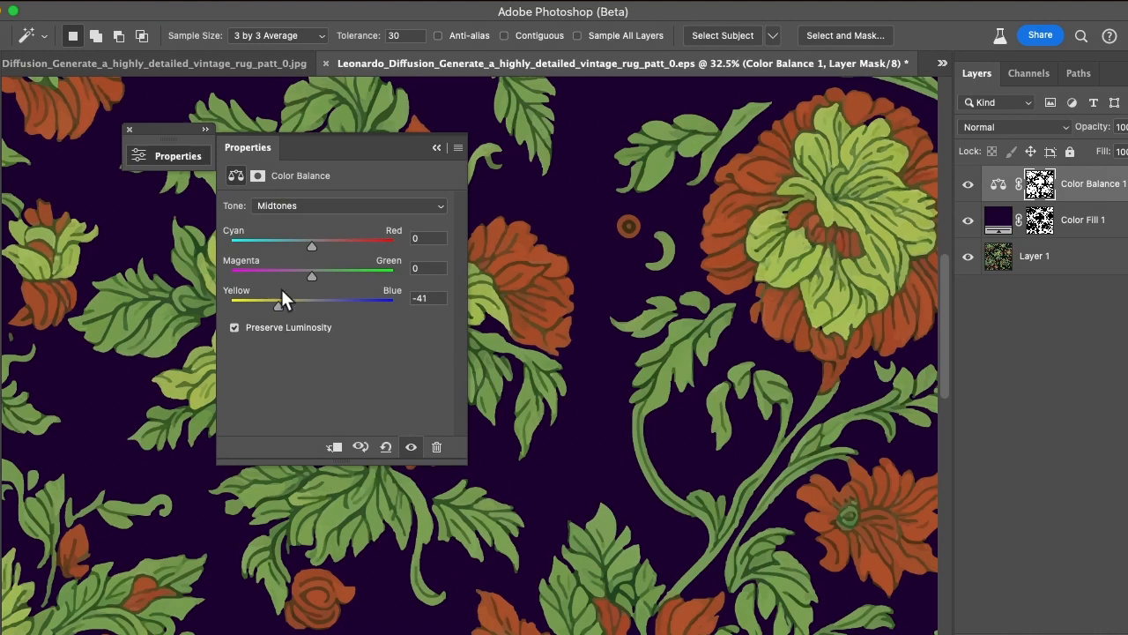
{"action": "left_click_drag", "start_coordinate": [313, 246], "coordinate": [359, 245]}
{"action": "key", "text": "super+space"}
{"action": "left_click_drag", "start_coordinate": [644, 312], "coordinate": [750, 297]}
Add a Hue/Saturation adjustment masked to the floral motifs with hue -3 and saturation -19
{"action": "left_click", "coordinate": [1040, 185], "text": "super"}
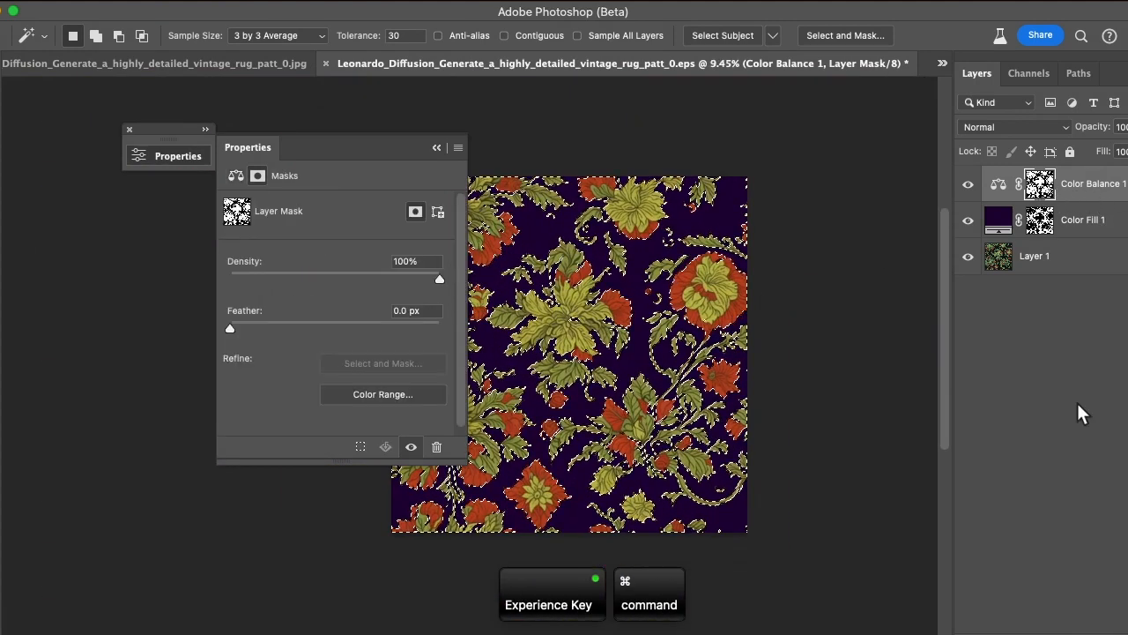
{"action": "left_click", "coordinate": [1069, 630]}
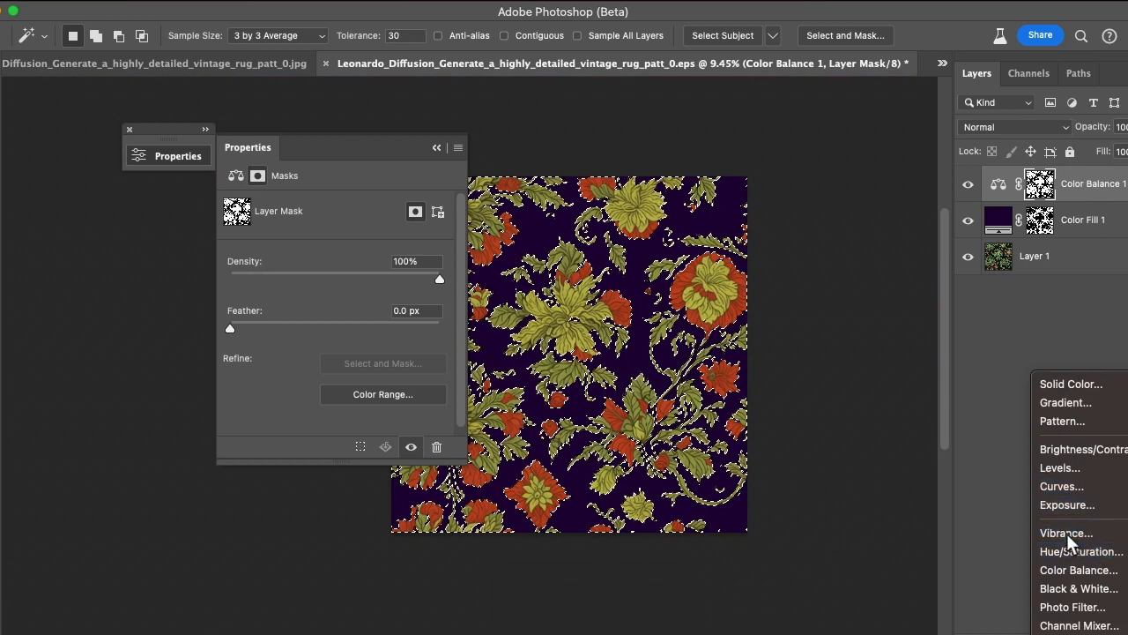
{"action": "left_click", "coordinate": [1092, 553]}
{"action": "left_click_drag", "start_coordinate": [310, 301], "coordinate": [331, 273]}
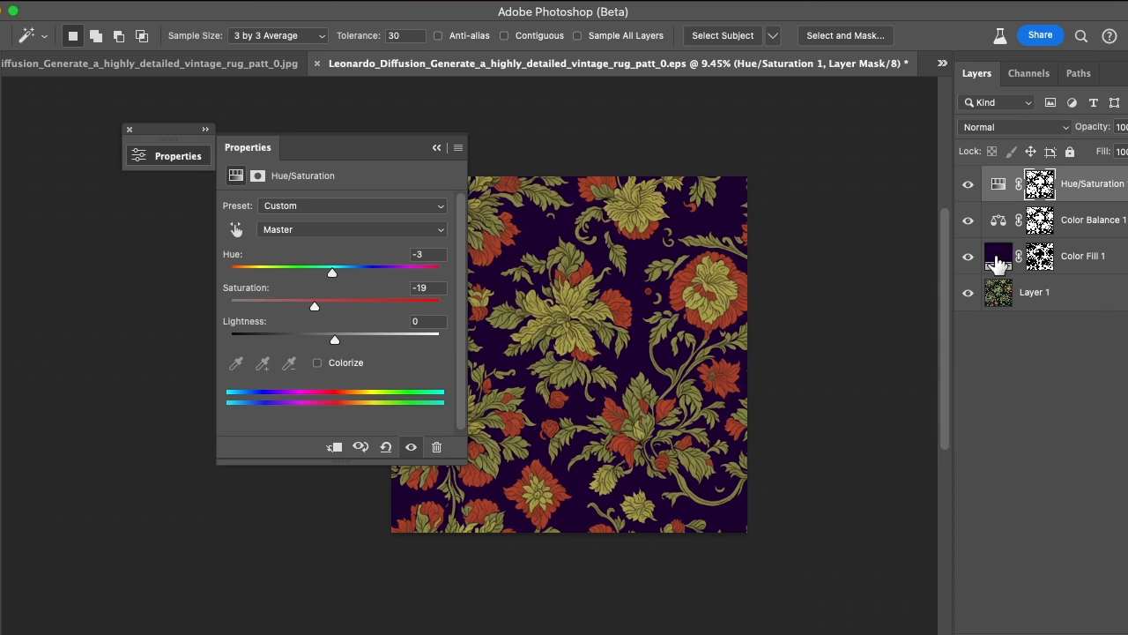
Brighten the background's solid colour fill to the purple #250241
{"action": "double_click", "coordinate": [998, 258]}
{"action": "left_click_drag", "start_coordinate": [559, 386], "coordinate": [557, 371]}
{"action": "left_click", "coordinate": [745, 226]}
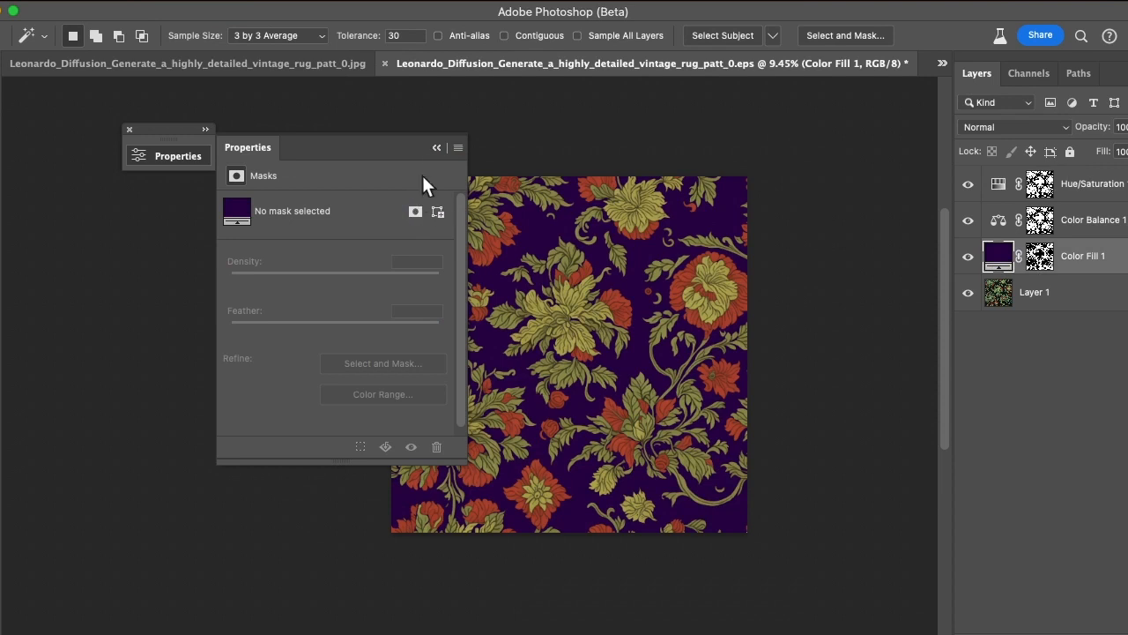
Collapse the adjustment properties and try a dark brown for the background's solid colour fill
{"action": "left_click", "coordinate": [437, 148]}
{"action": "left_click_drag", "start_coordinate": [572, 337], "coordinate": [642, 341]}
{"action": "left_click_drag", "start_coordinate": [690, 292], "coordinate": [632, 326]}
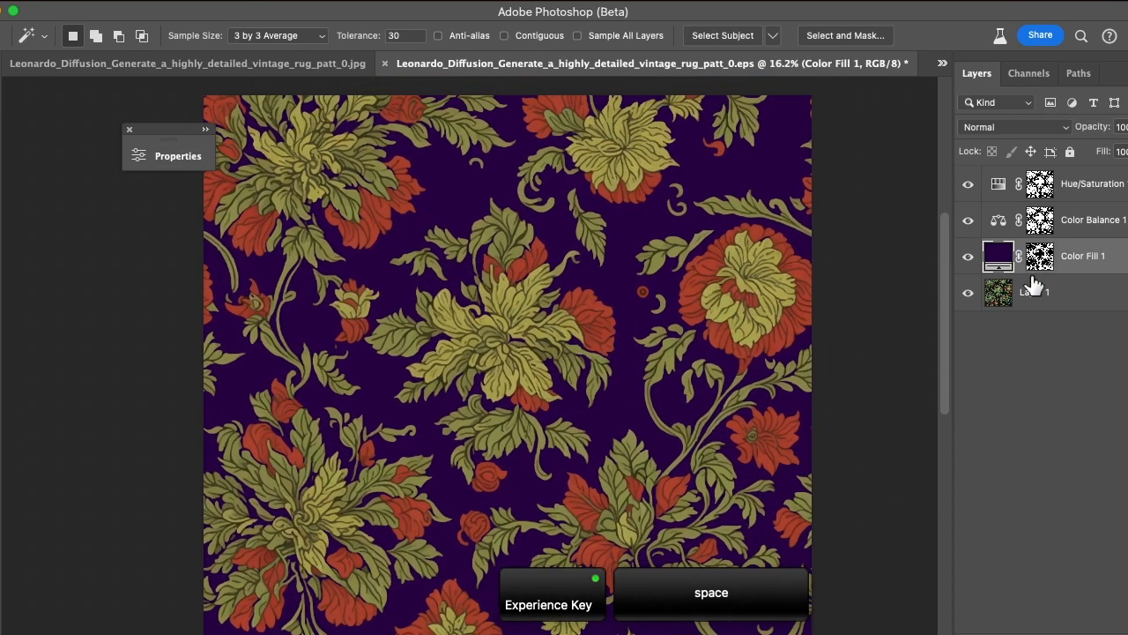
{"action": "double_click", "coordinate": [997, 263]}
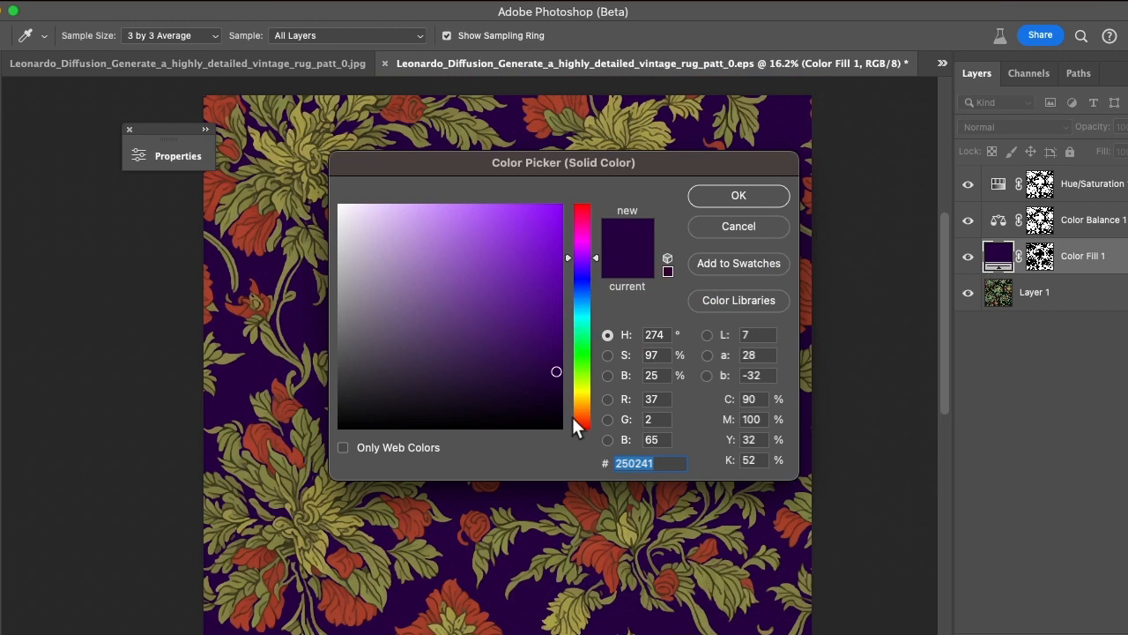
{"action": "left_click_drag", "start_coordinate": [577, 426], "coordinate": [578, 406]}
{"action": "mouse_move", "coordinate": [502, 385]}
{"action": "left_mouse_down"}
{"action": "mouse_move", "coordinate": [478, 395]}
{"action": "mouse_move", "coordinate": [493, 396]}
{"action": "left_mouse_up"}
{"action": "left_click", "coordinate": [737, 196]}
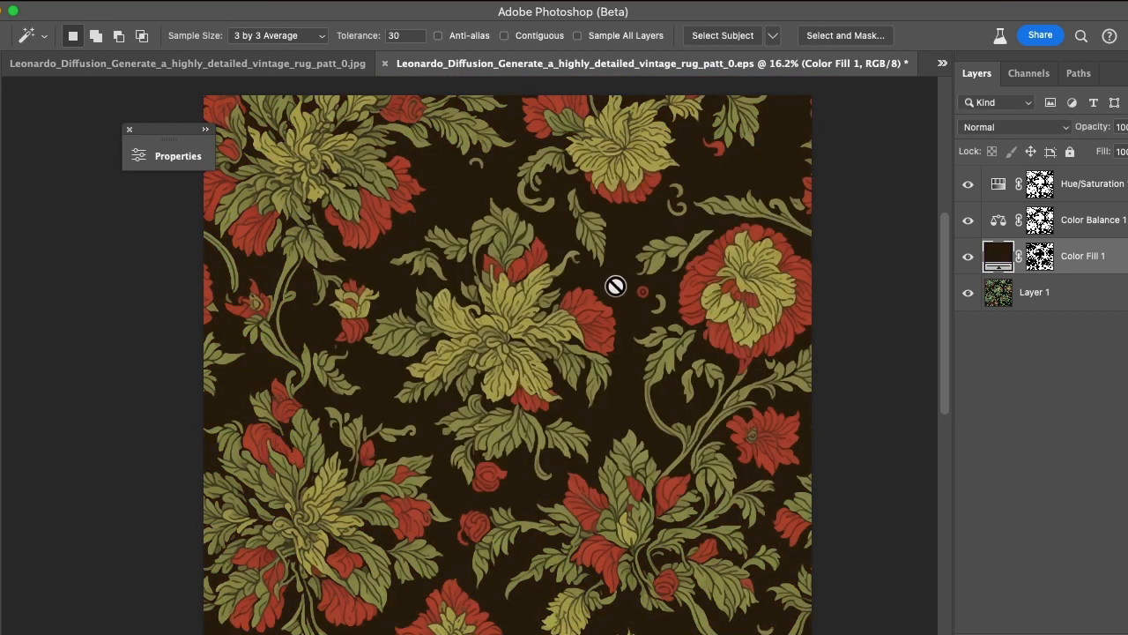
Change the background's solid colour fill to a light cream yellow
{"action": "double_click", "coordinate": [997, 261]}
{"action": "left_click_drag", "start_coordinate": [470, 323], "coordinate": [268, 497]}
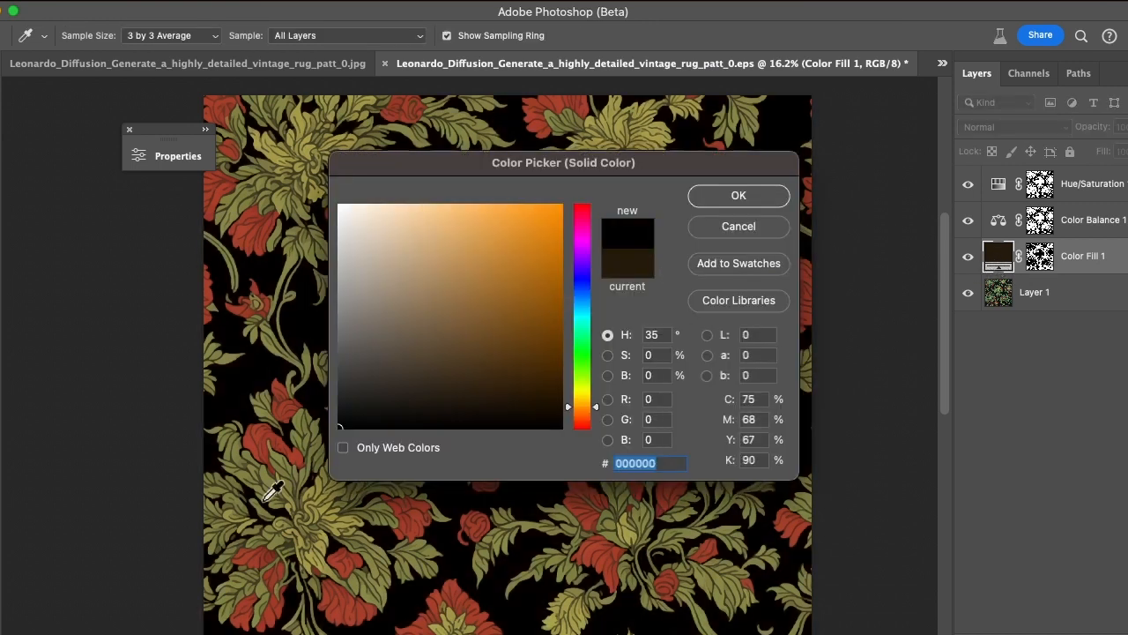
{"action": "left_click_drag", "start_coordinate": [589, 402], "coordinate": [588, 395]}
{"action": "left_click_drag", "start_coordinate": [385, 237], "coordinate": [386, 217]}
{"action": "left_click", "coordinate": [717, 204]}
{"action": "left_click_drag", "start_coordinate": [587, 310], "coordinate": [607, 335]}
Activate the Move tool and switch from Photoshop (Beta) to Finder
{"action": "key", "text": "v"}
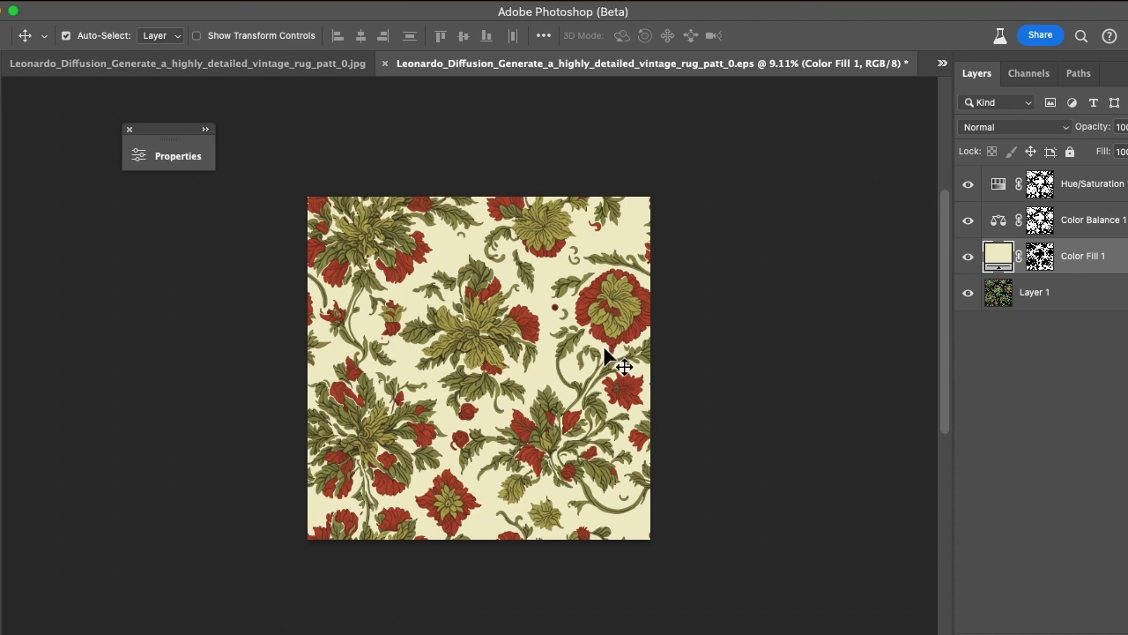
{"action": "key", "text": "super"}
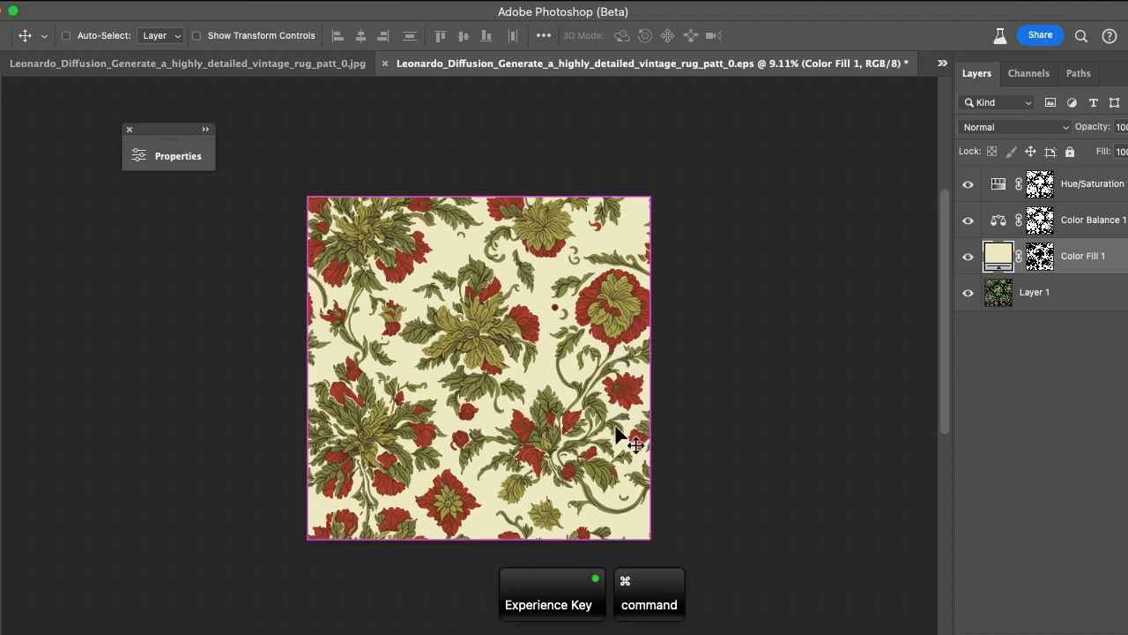
{"action": "key", "text": "super+Tab"}
{"action": "key", "text": "super+Tab"}
{"action": "key", "text": "super+Tab"}
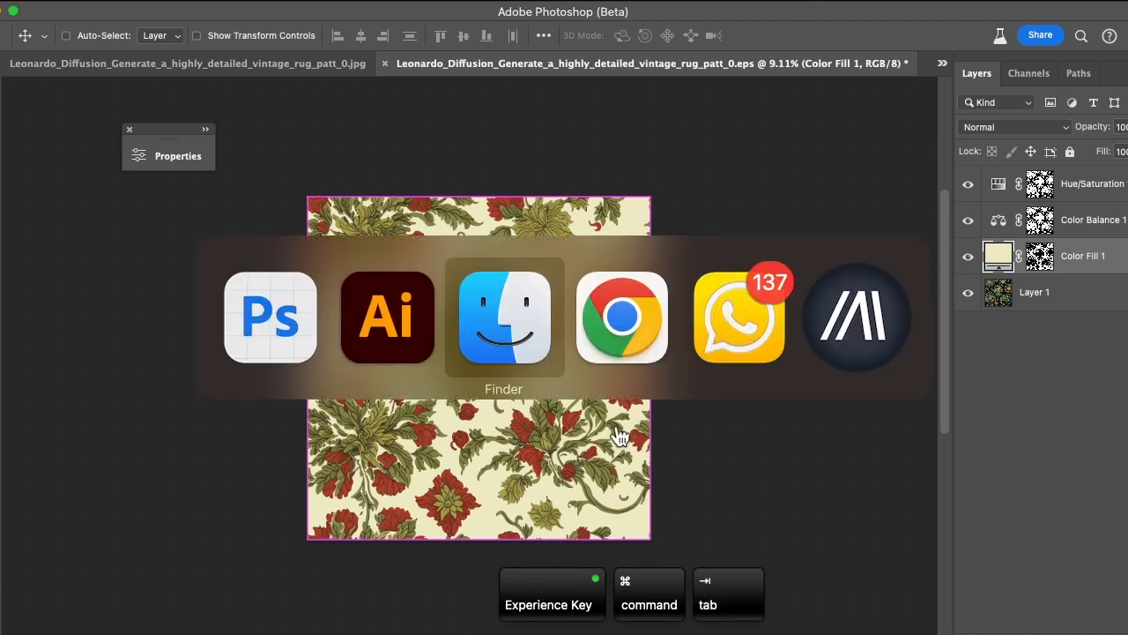